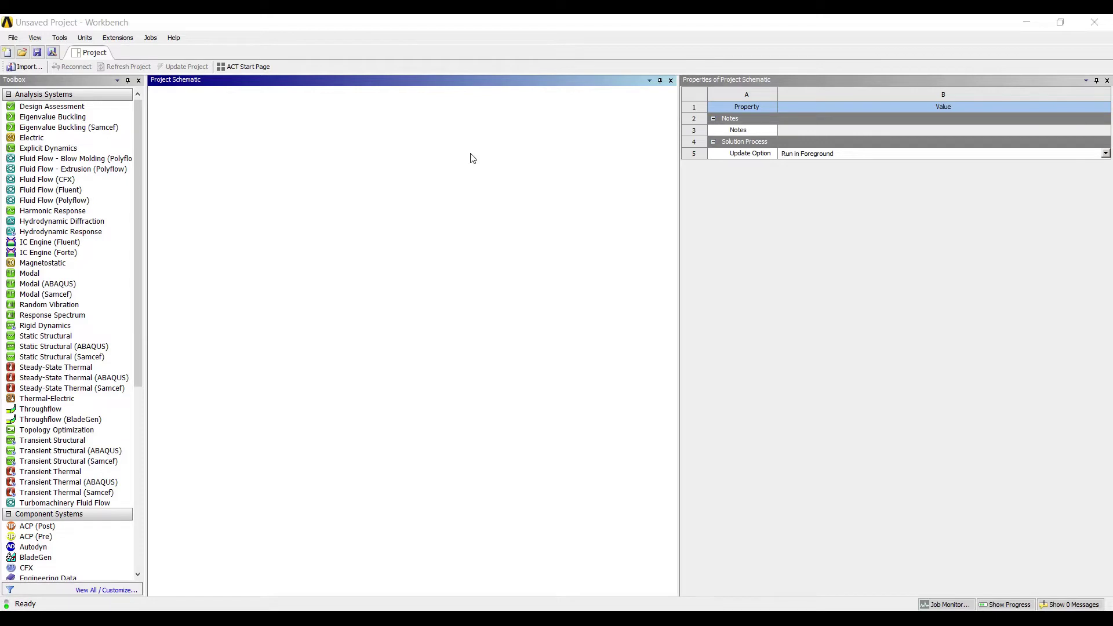
# Add a Static Structural analysis system to the project schematic and name it "ssb with udl"
pyautogui.doubleClick(55, 274)
pyautogui.write('ss')
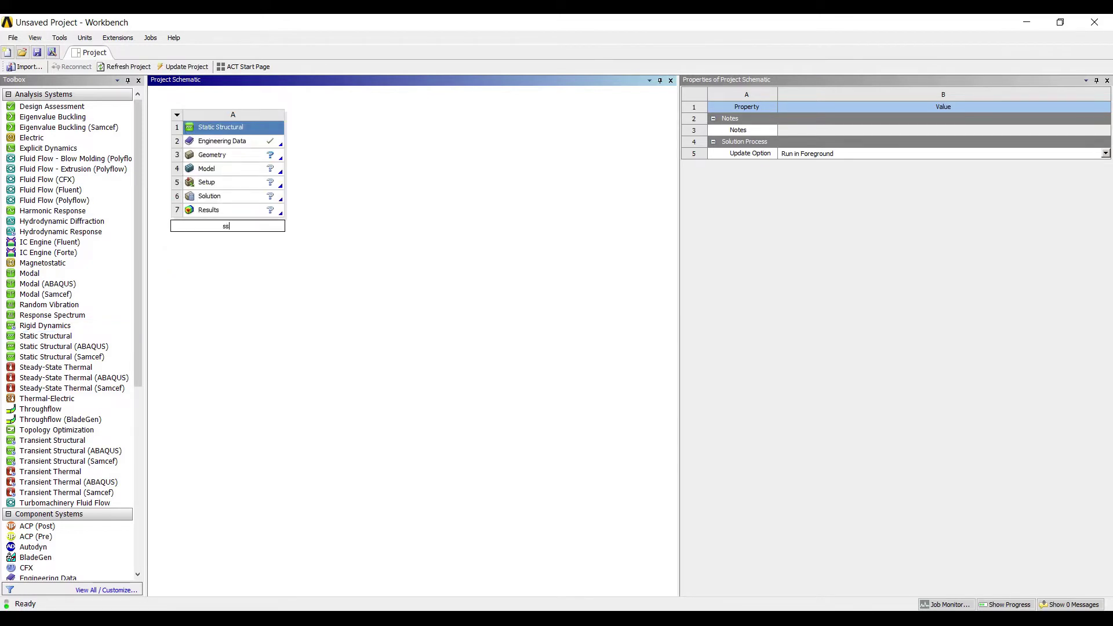
pyautogui.write('b with udl')
# Start a new DesignModeler geometry for the Static Structural system
pyautogui.click(195, 156)
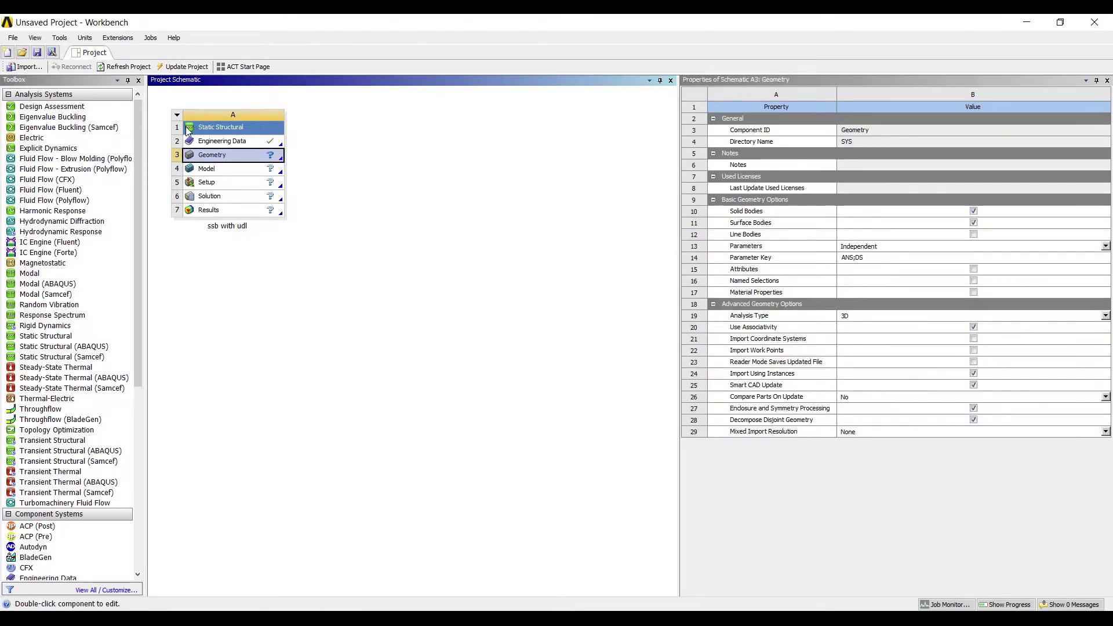
pyautogui.rightClick(232, 155)
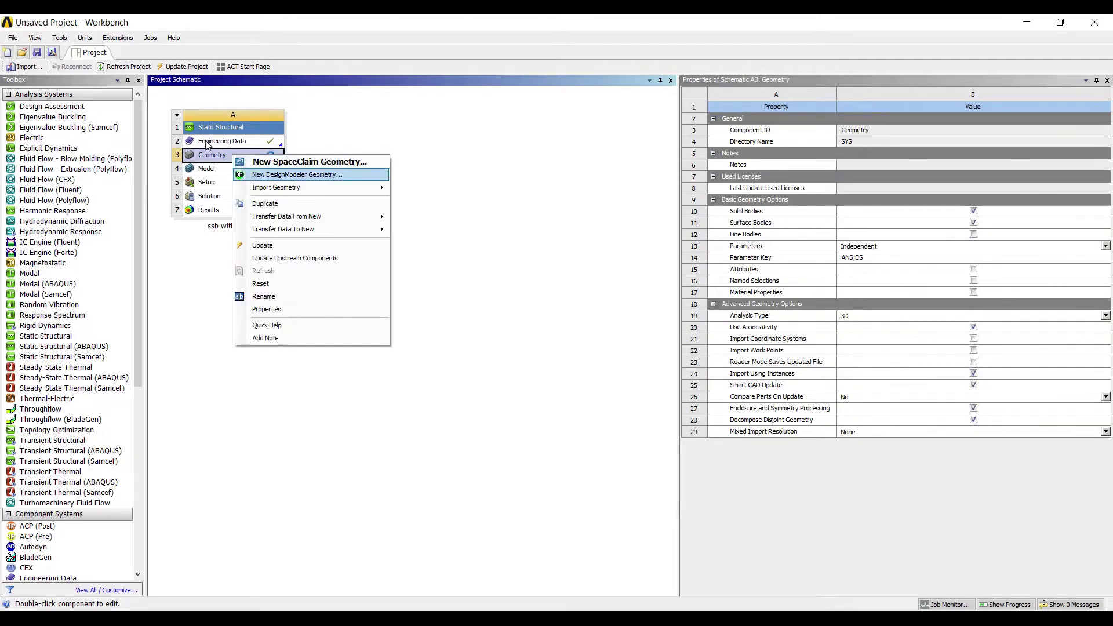
pyautogui.click(258, 174)
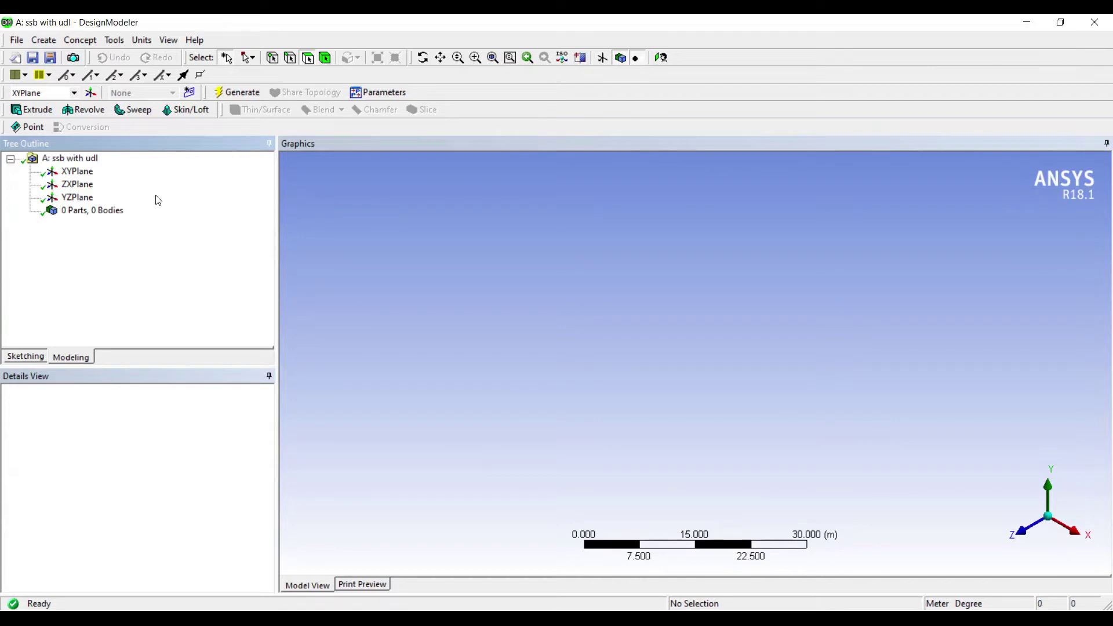
# Sketch a rectangle about 47 m wide and 16 m high around the origin on the XYPlane
pyautogui.click(77, 171)
pyautogui.click(661, 58)
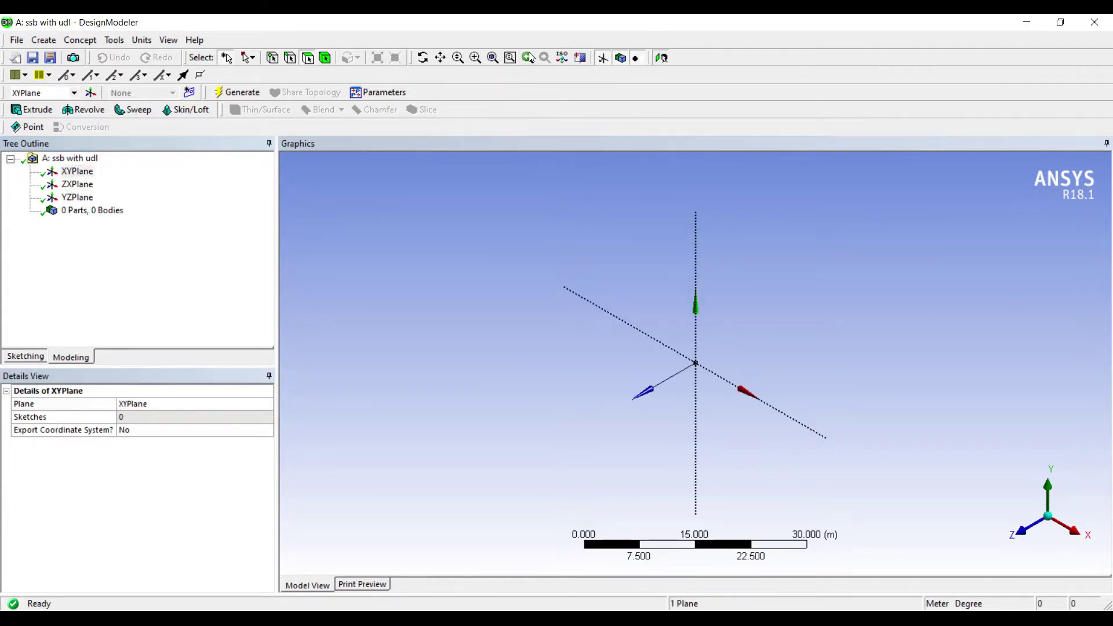
pyautogui.click(26, 356)
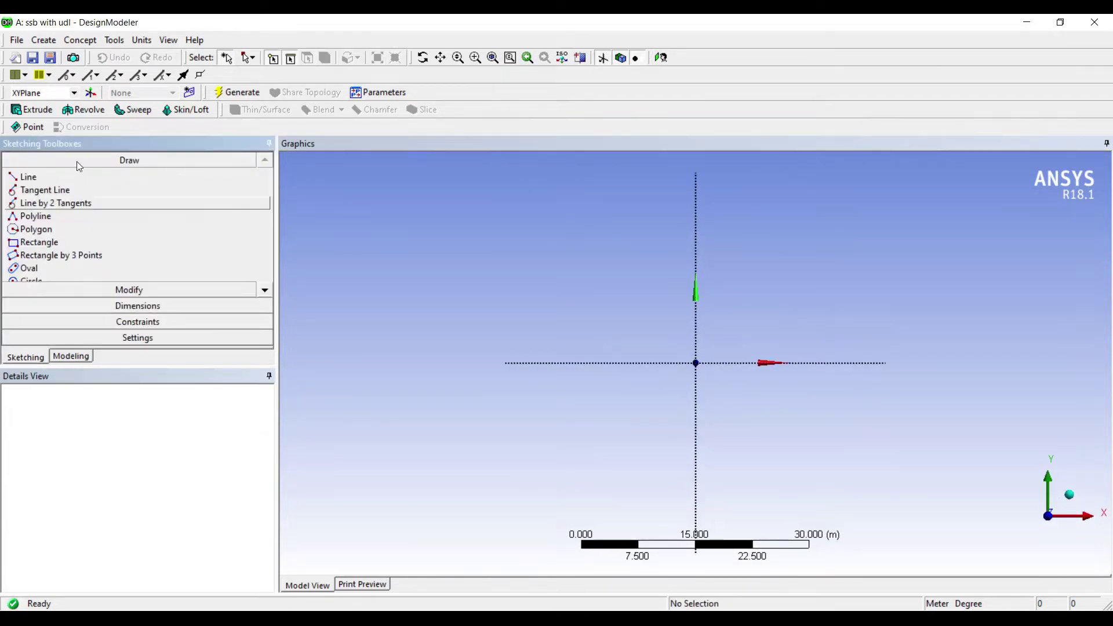
pyautogui.click(39, 242)
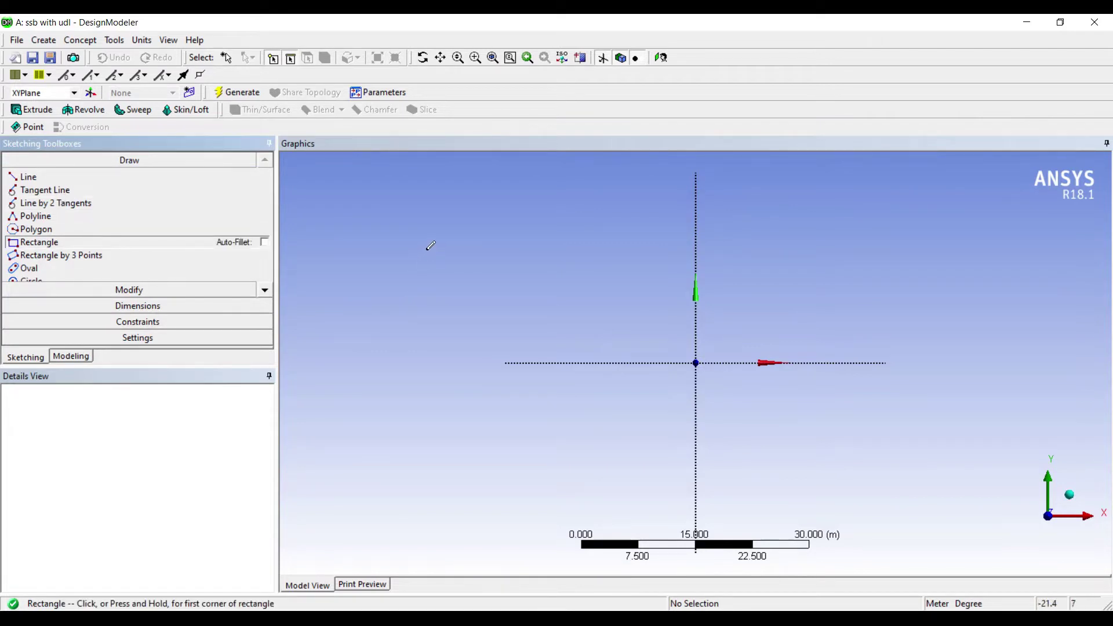
pyautogui.click(534, 309)
pyautogui.click(892, 429)
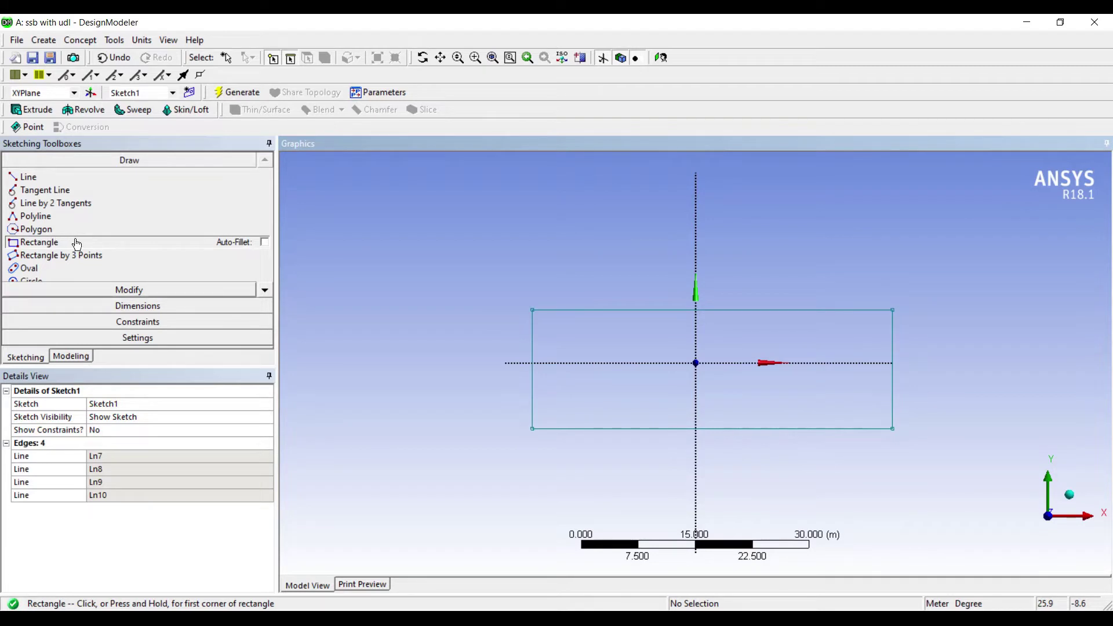
# Add a horizontal dimension to the rectangle's lower edge and a vertical dimension to its left edge
pyautogui.click(138, 306)
pyautogui.click(699, 429)
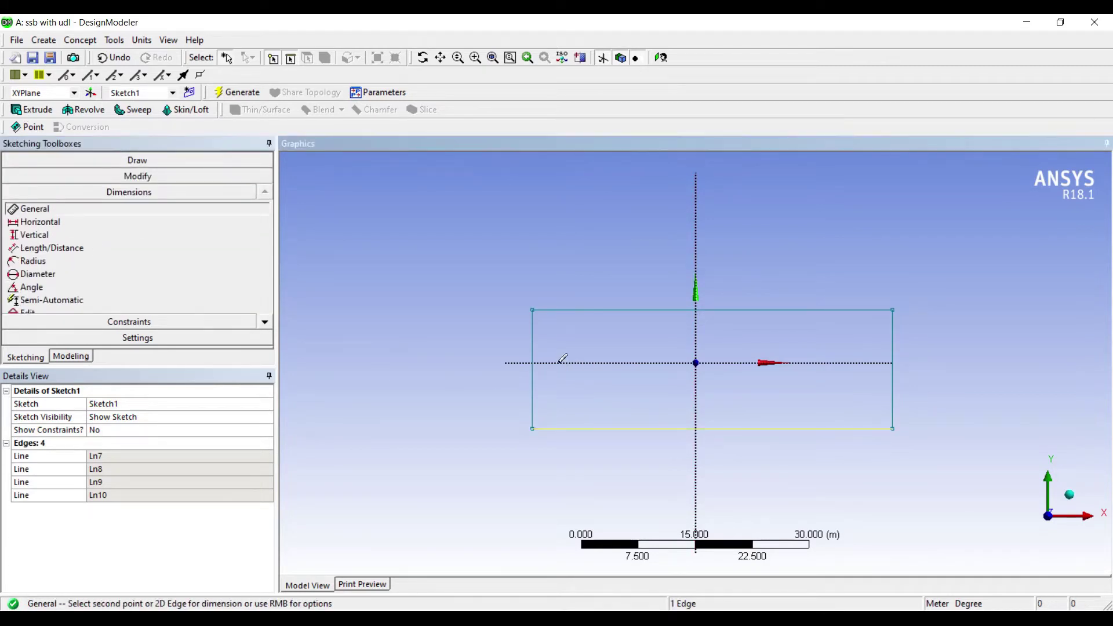
pyautogui.click(700, 465)
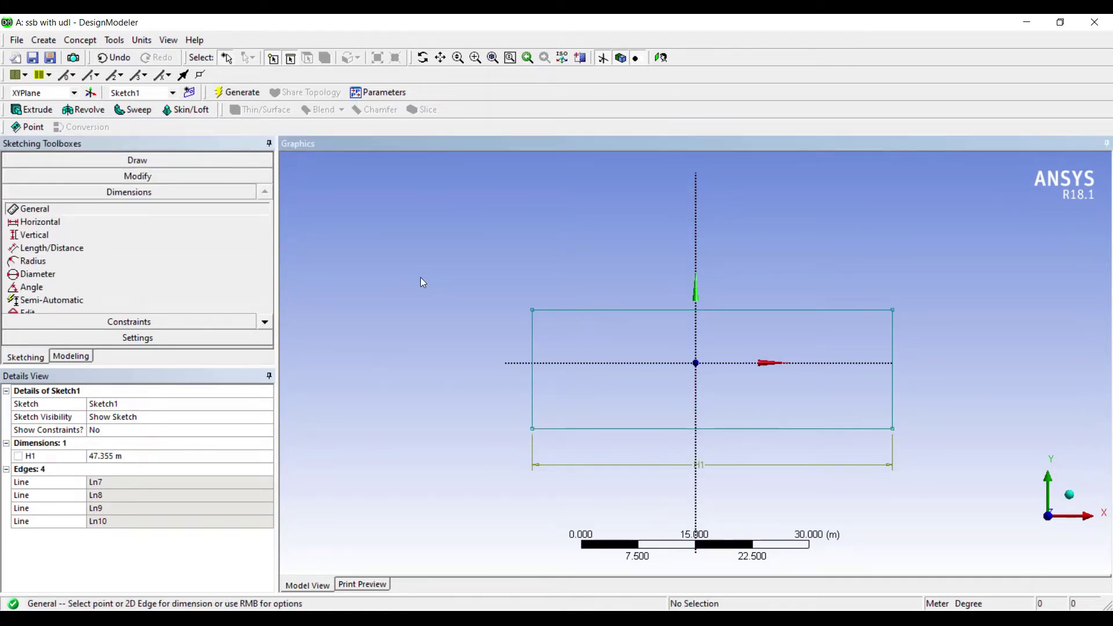
pyautogui.click(532, 360)
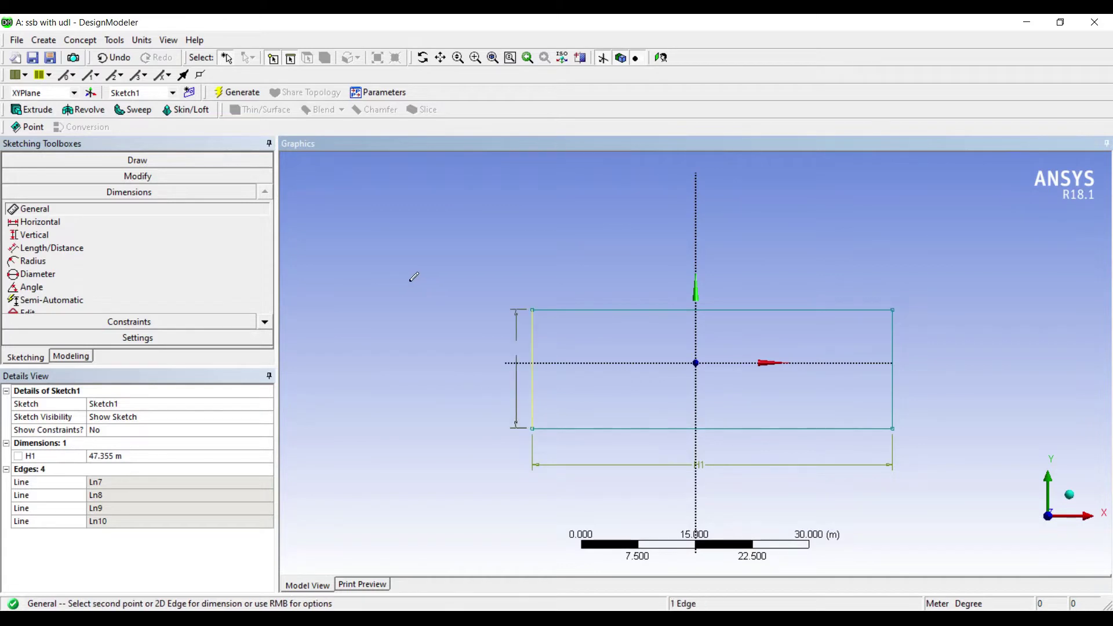
pyautogui.click(502, 349)
# Set the rectangle's horizontal dimension to 50 m and its vertical dimension to 15 m
pyautogui.click(100, 457)
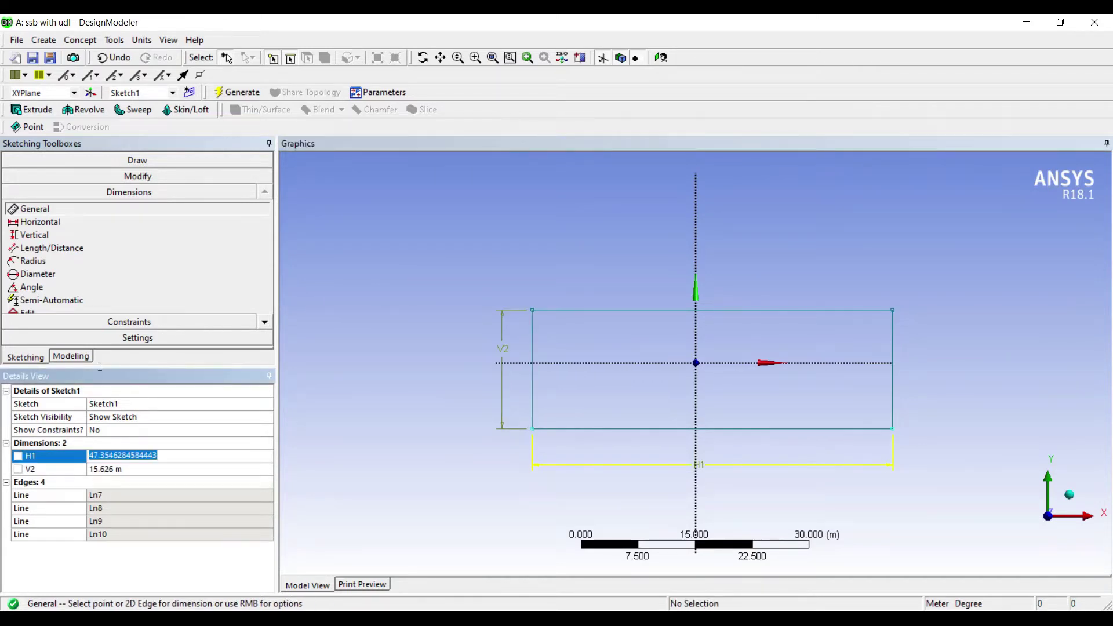
pyautogui.write('50')
pyautogui.press('Return')
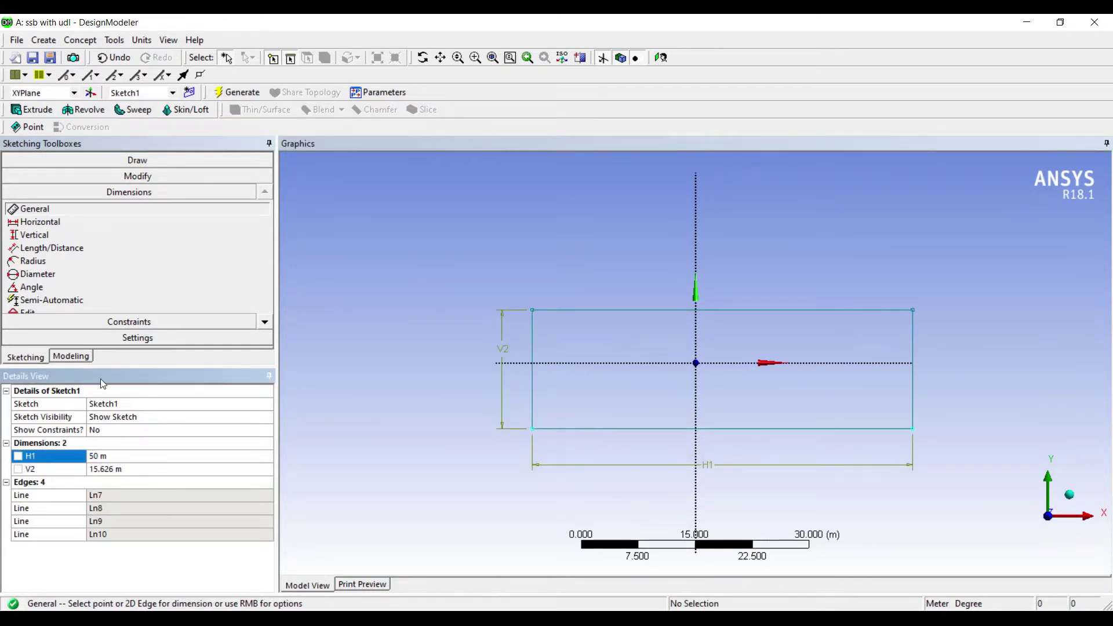
pyautogui.click(126, 469)
pyautogui.write('5')
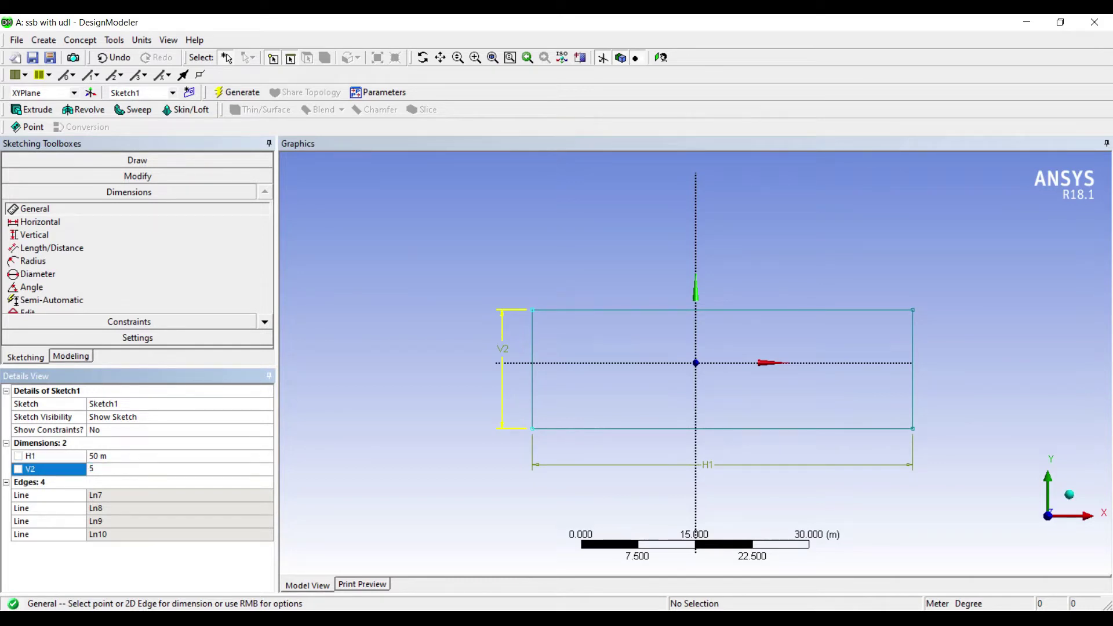
pyautogui.press('Return')
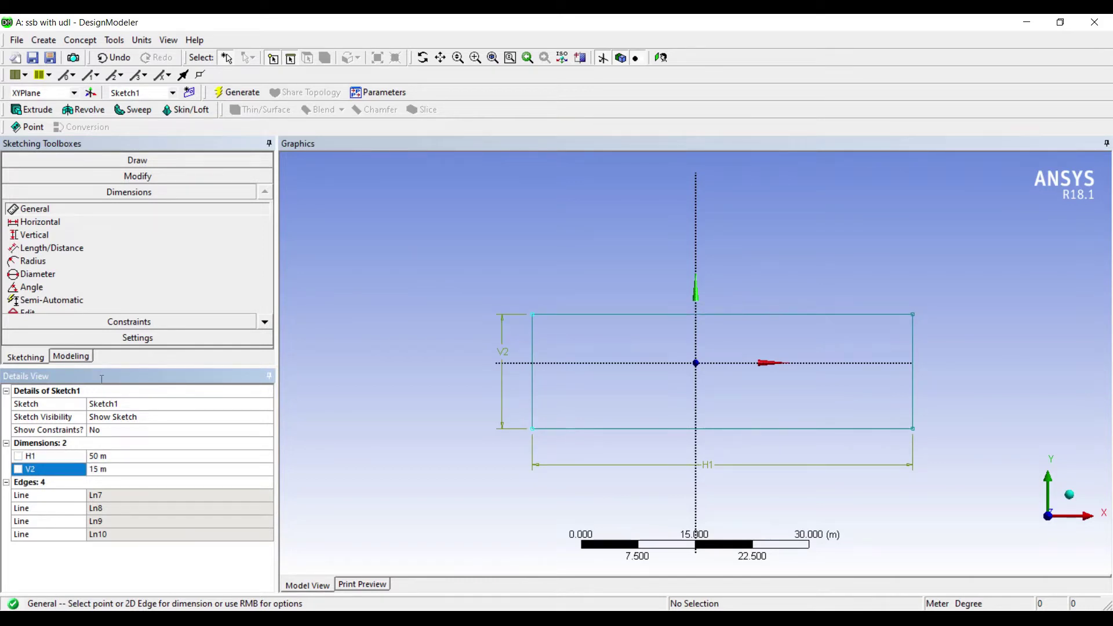
# Extrude the rectangle sketch to a depth of 5 m and generate the solid beam
pyautogui.click(32, 110)
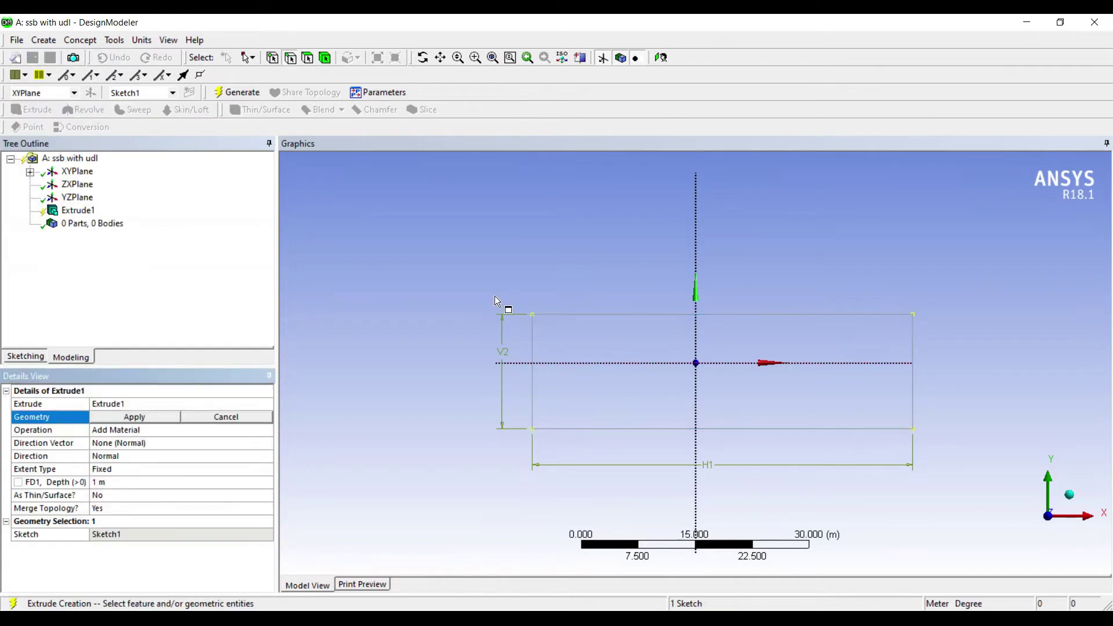
pyautogui.moveTo(567, 300)
pyautogui.mouseDown(button='middle')
pyautogui.moveTo(497, 318)
pyautogui.moveTo(493, 331)
pyautogui.mouseUp(button='middle')
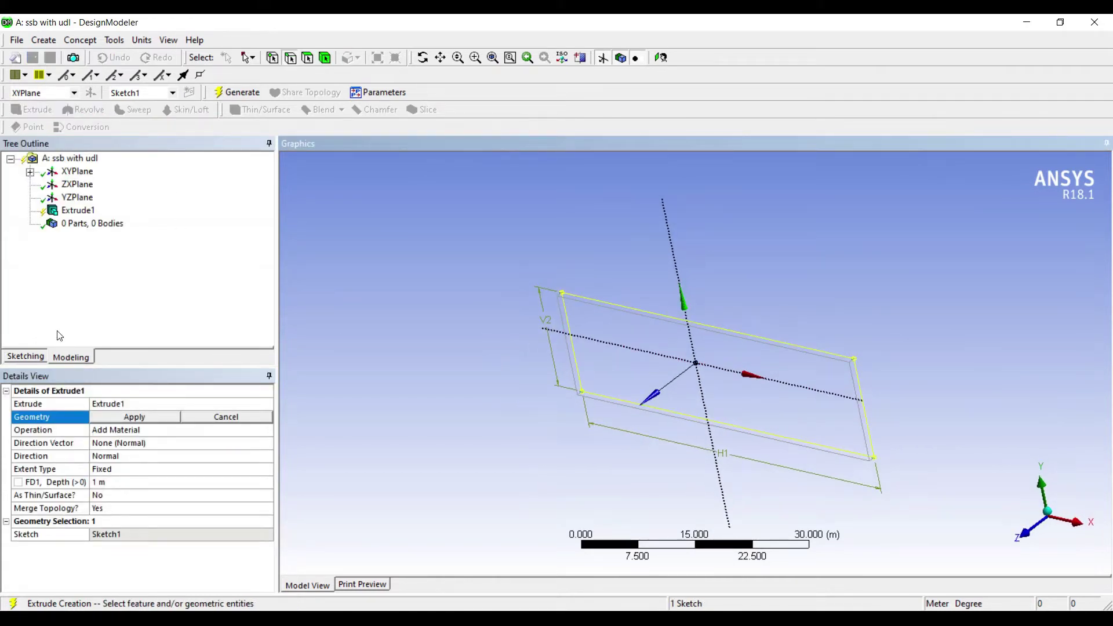
pyautogui.click(134, 417)
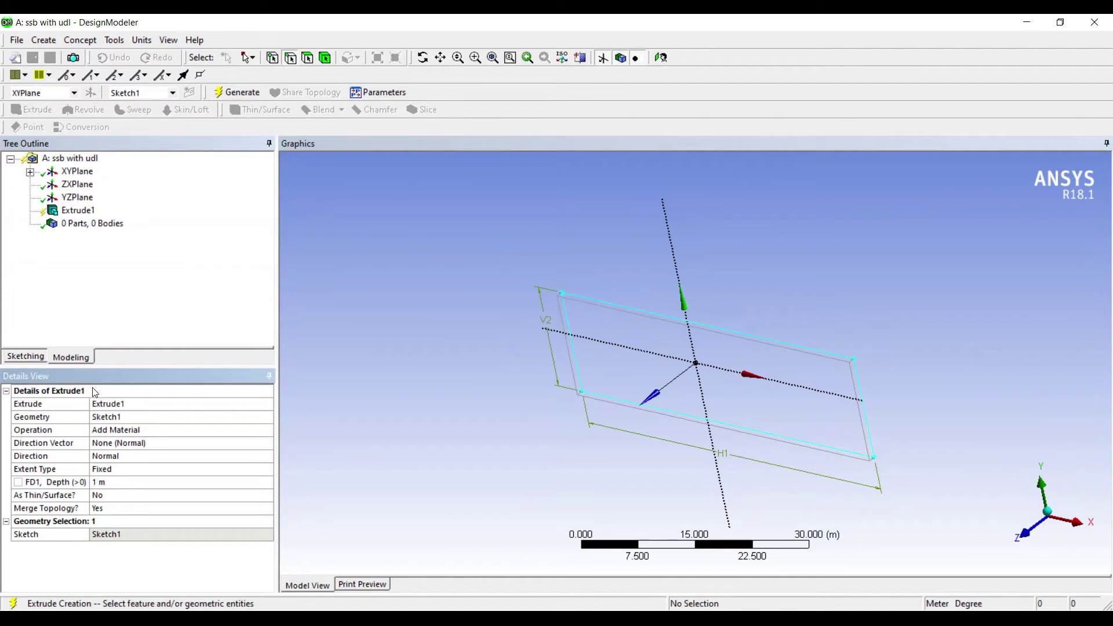
pyautogui.click(119, 482)
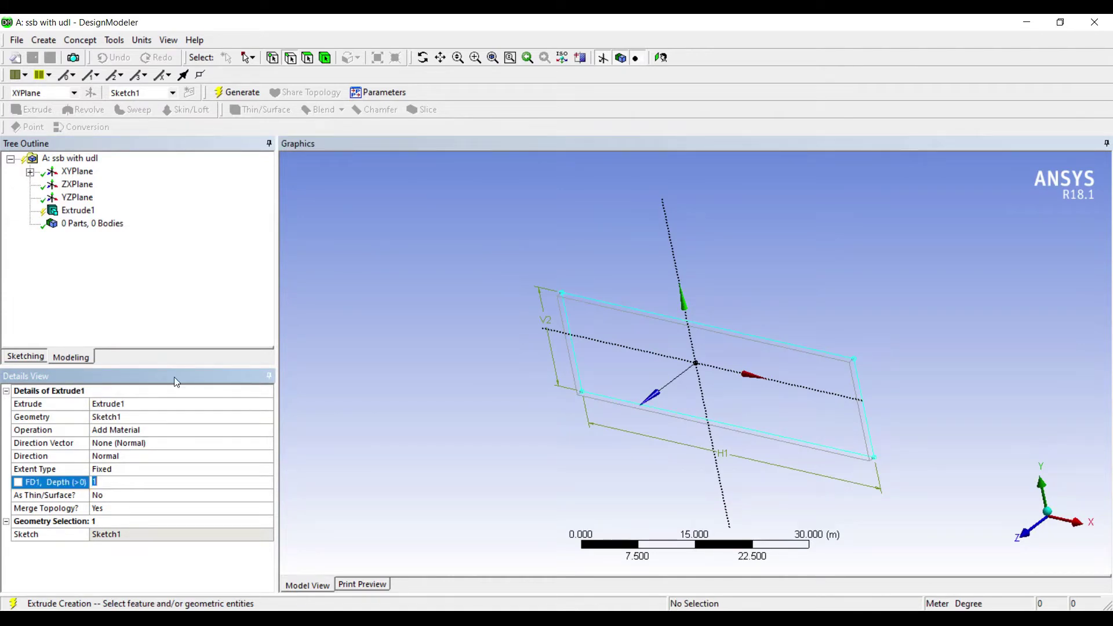
pyautogui.write('5')
pyautogui.press('Return')
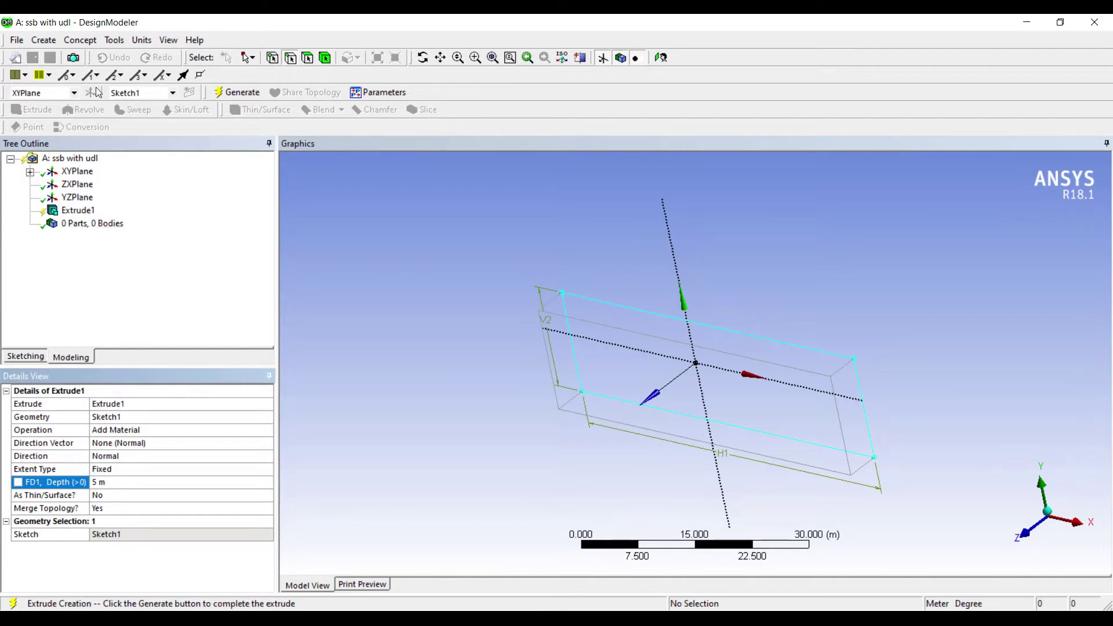
pyautogui.click(237, 92)
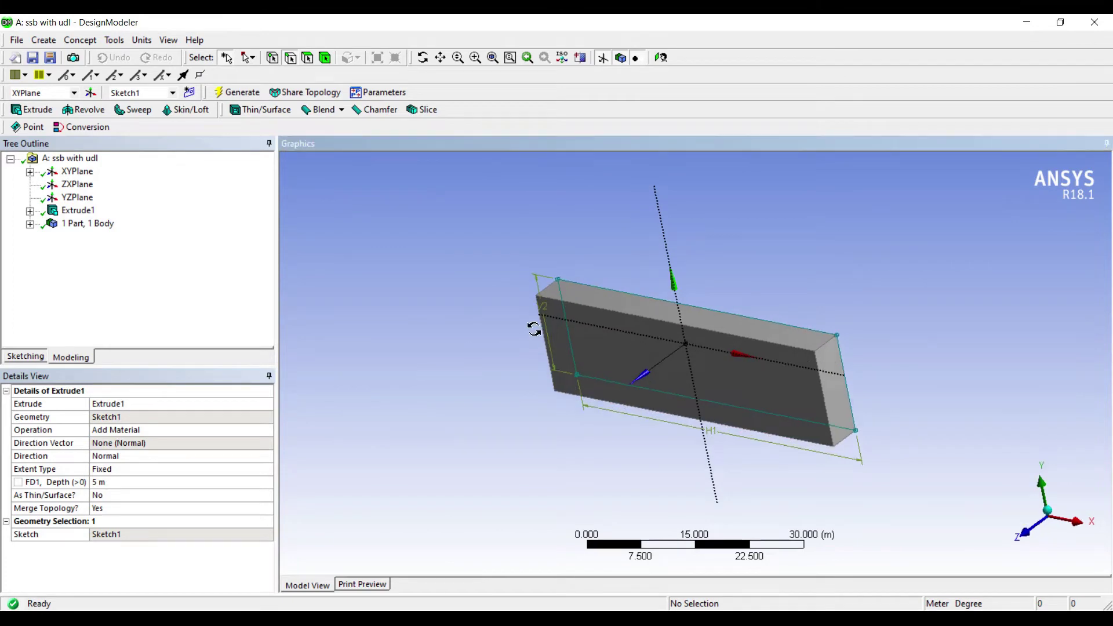
pyautogui.moveTo(530, 322)
pyautogui.mouseDown(button='middle')
pyautogui.moveTo(563, 275)
pyautogui.moveTo(551, 324)
pyautogui.mouseUp(button='middle')
pyautogui.moveTo(495, 349); pyautogui.dragTo(444, 328, button='middle')
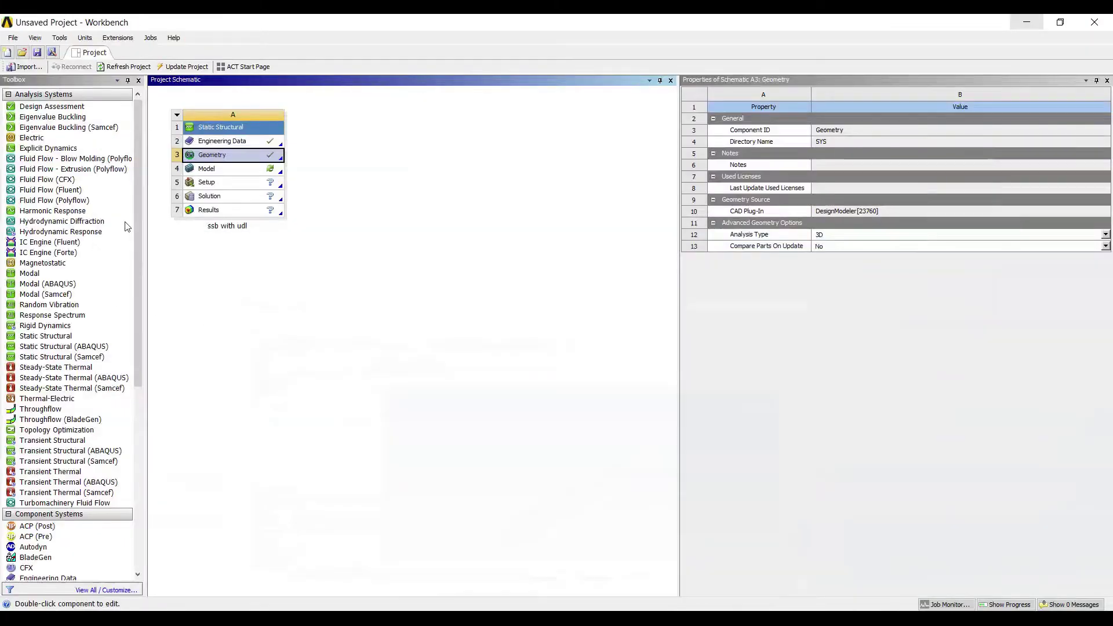
# Open the beam model in Mechanical and mesh it with the sizing's relevance center set to Fine
pyautogui.click(1026, 22)
pyautogui.doubleClick(267, 168)
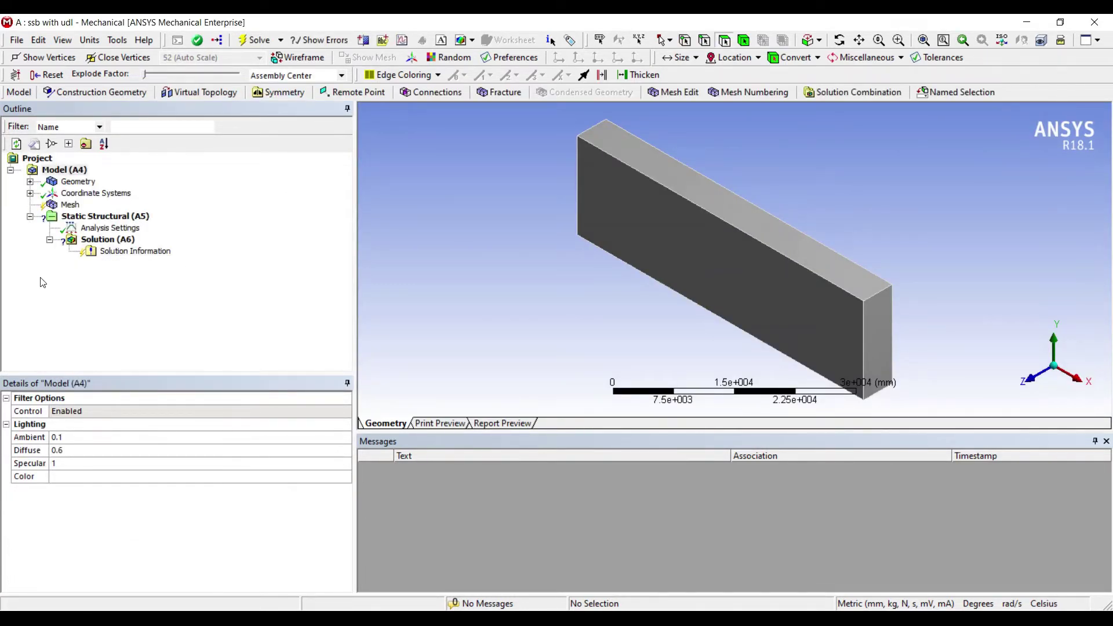
pyautogui.click(68, 205)
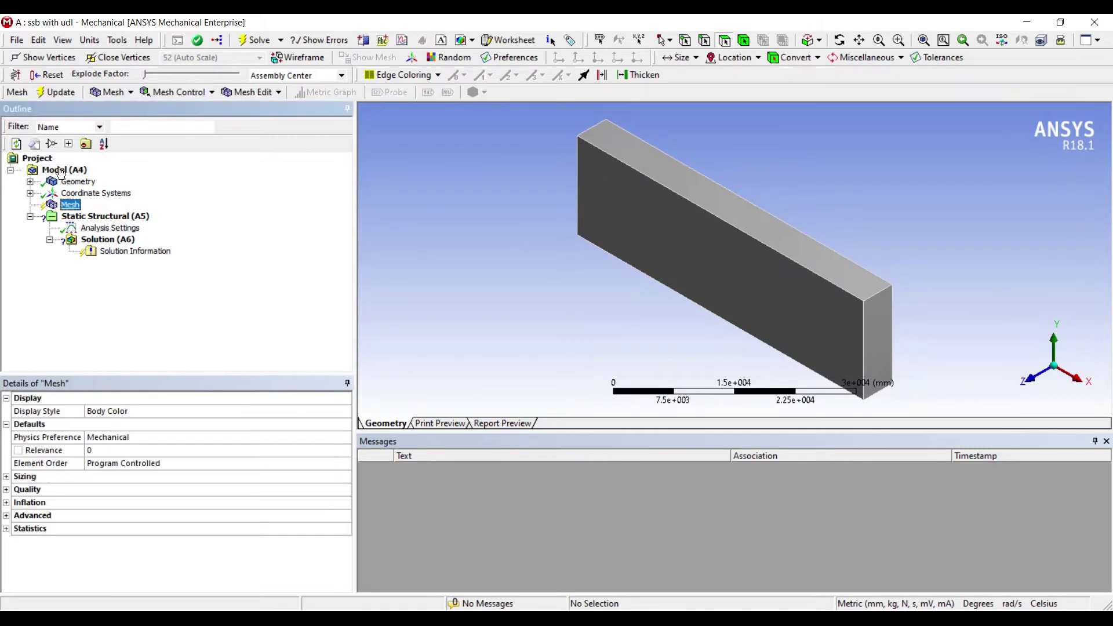
pyautogui.click(6, 476)
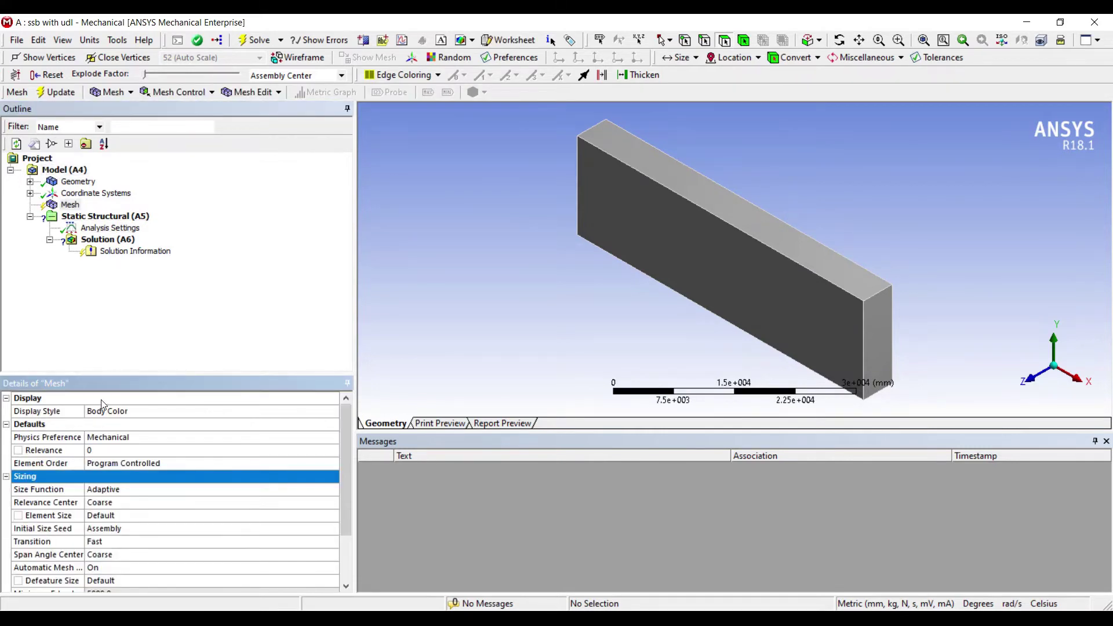
pyautogui.click(147, 503)
pyautogui.click(332, 503)
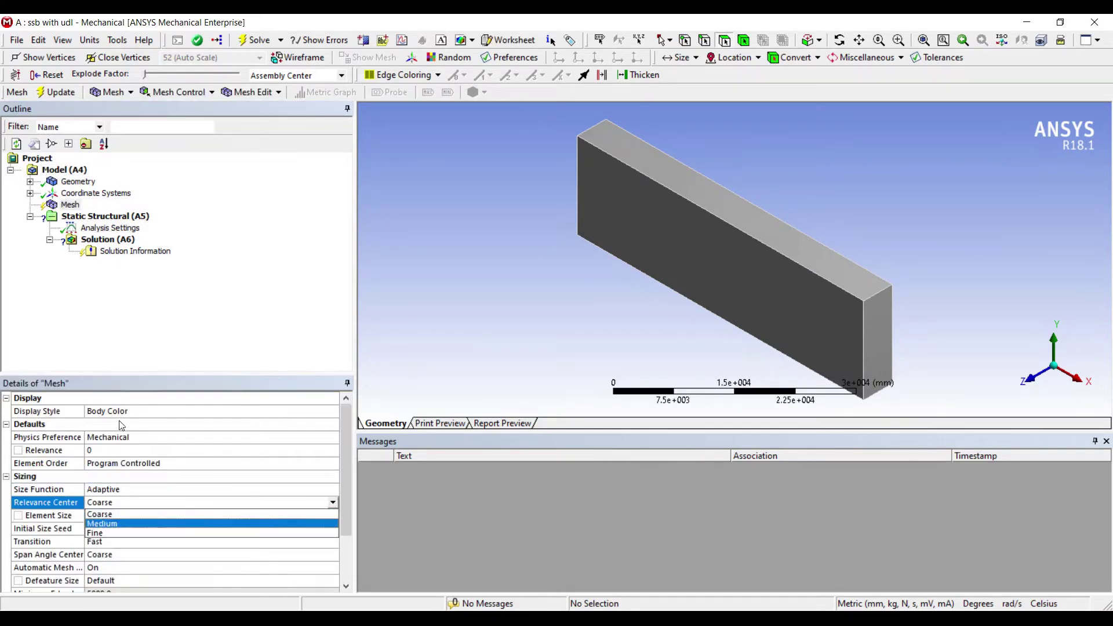
pyautogui.click(133, 534)
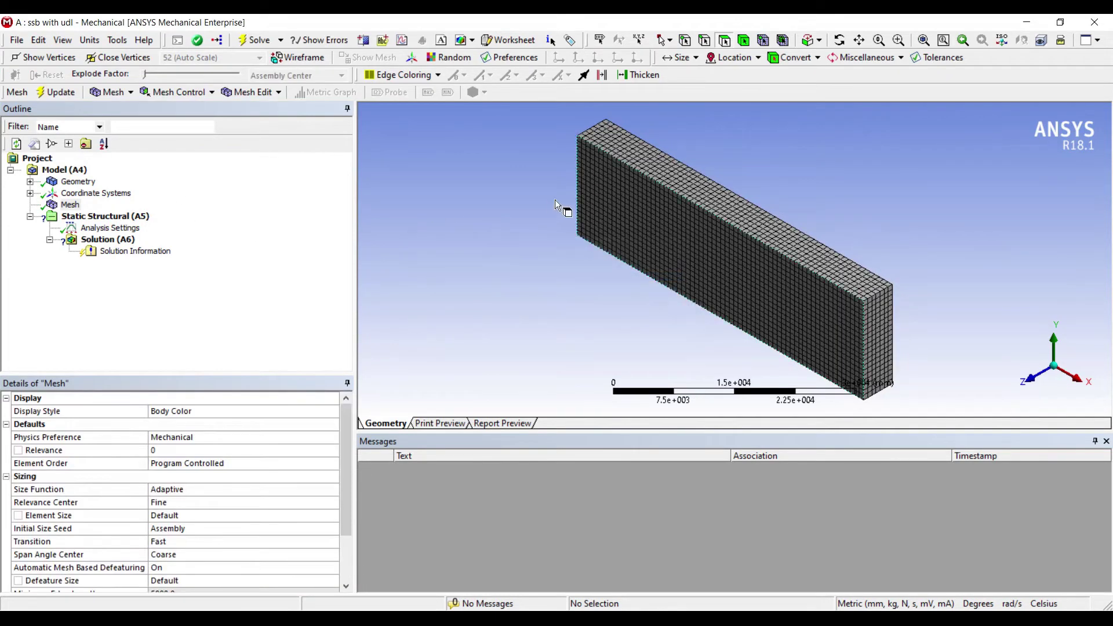
pyautogui.moveTo(554, 204); pyautogui.dragTo(729, 163, button='middle')
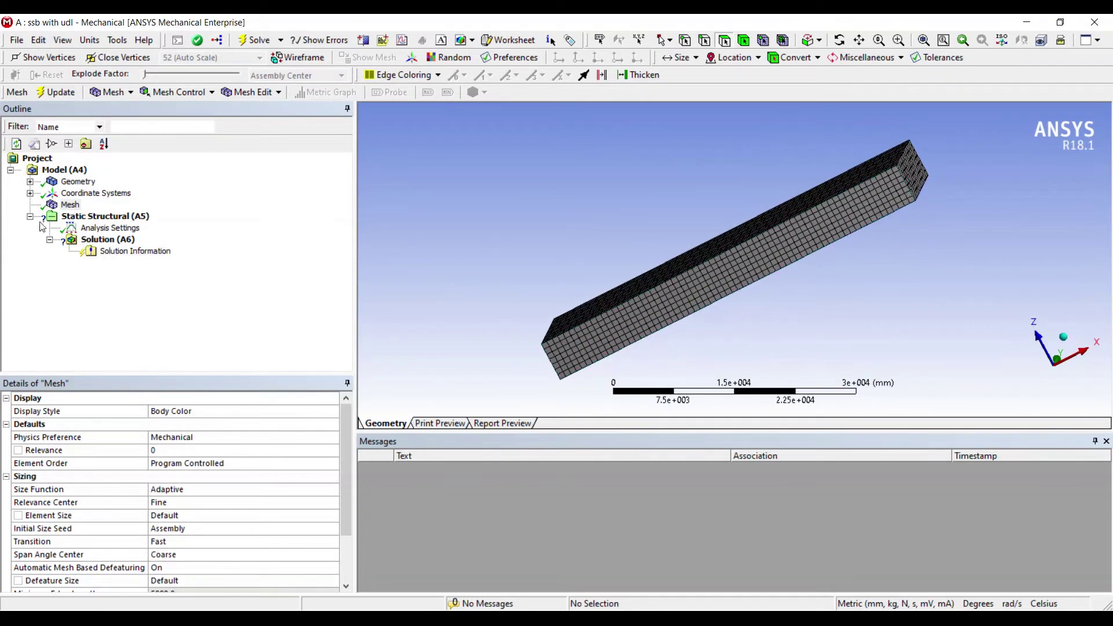
# Apply a fixed support to the beam's end face on the positive X side
pyautogui.click(110, 228)
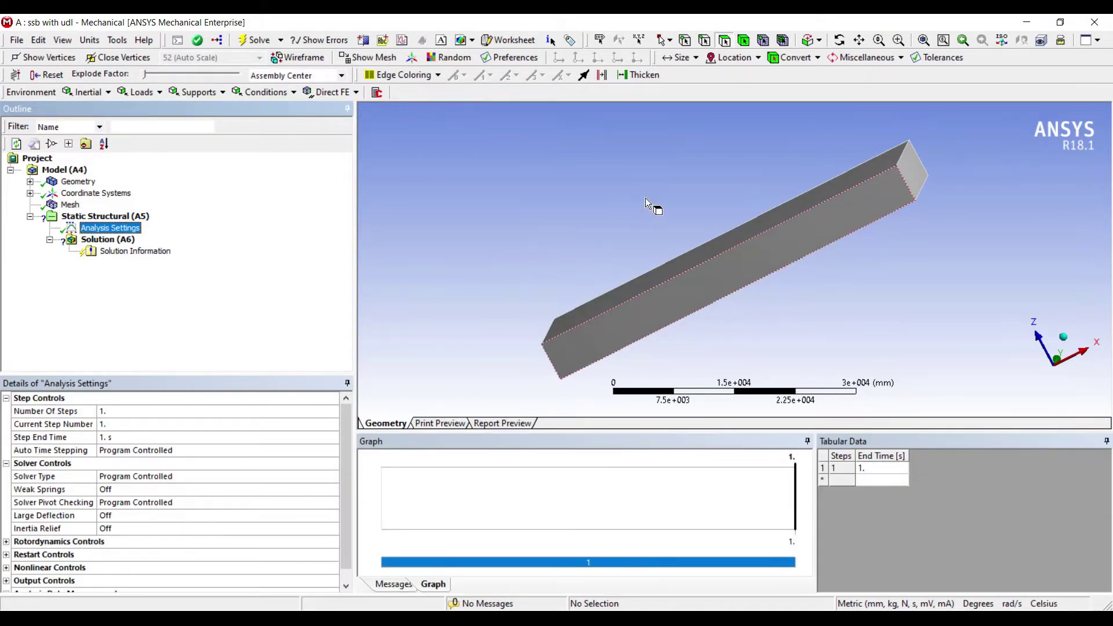
pyautogui.moveTo(646, 200); pyautogui.dragTo(670, 207, button='middle')
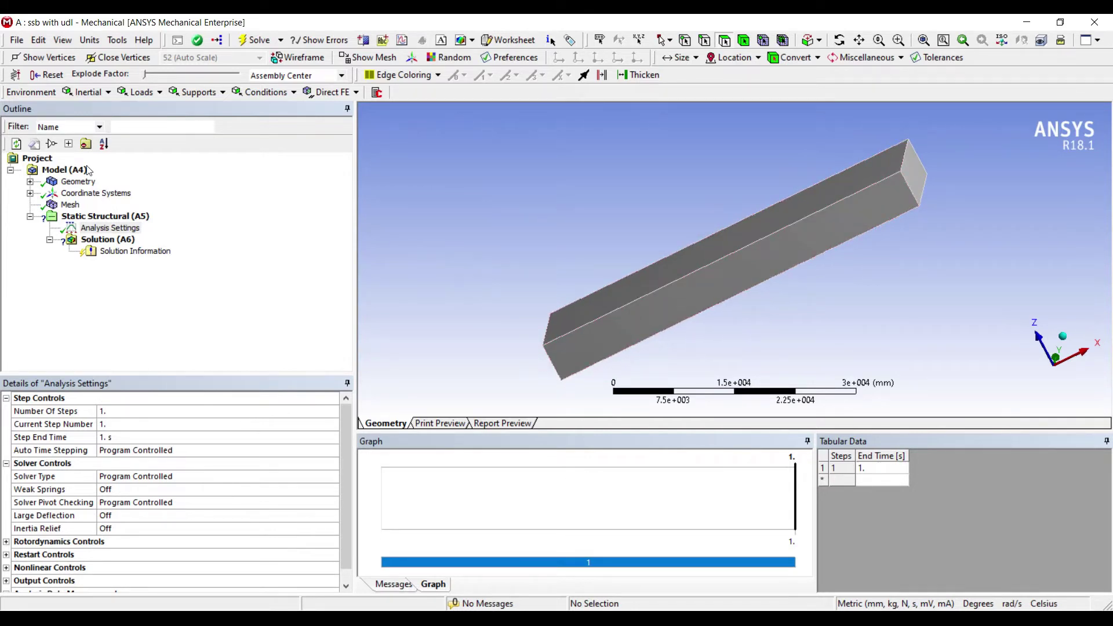
pyautogui.click(915, 177)
pyautogui.rightClick(929, 184)
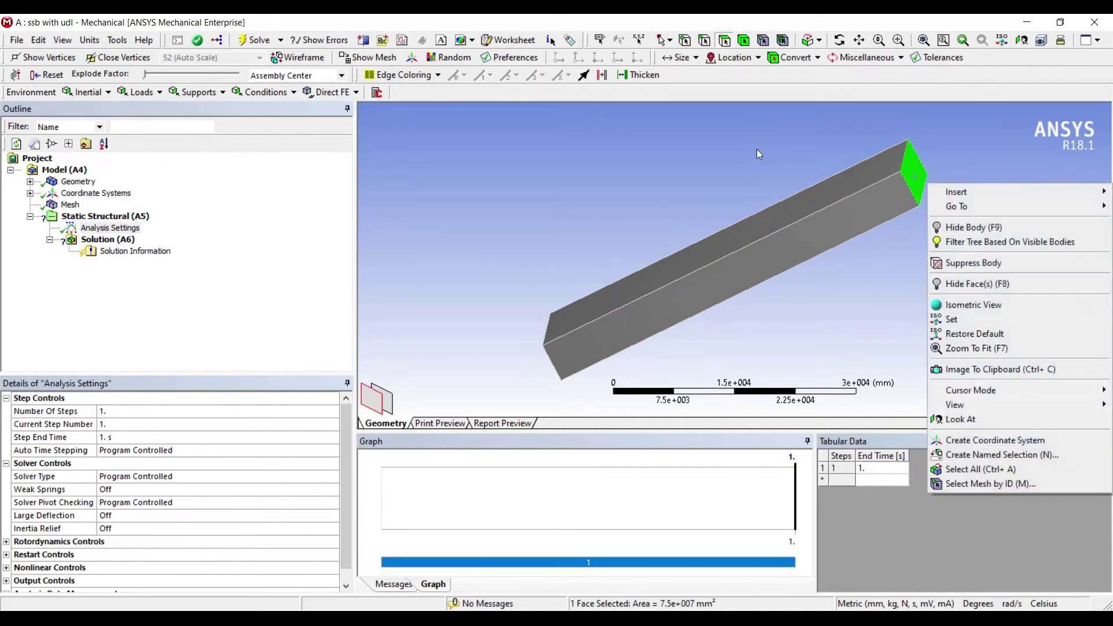
pyautogui.moveTo(956, 192)
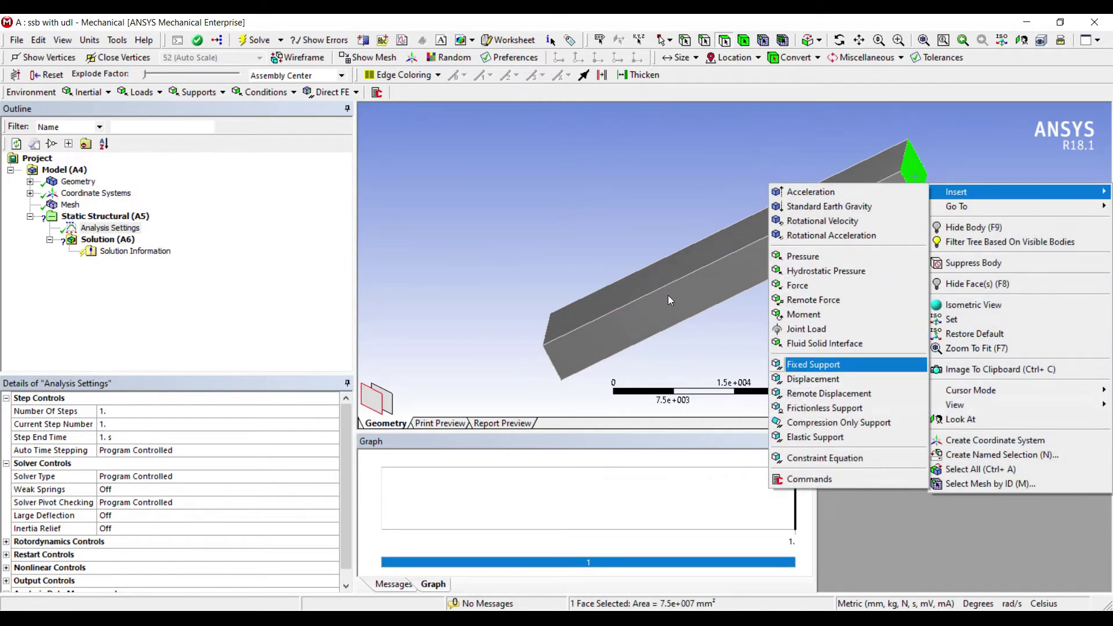
pyautogui.click(813, 364)
# Apply a second fixed support to the opposite end face of the beam, on the negative X side
pyautogui.moveTo(522, 246); pyautogui.dragTo(574, 234, button='middle')
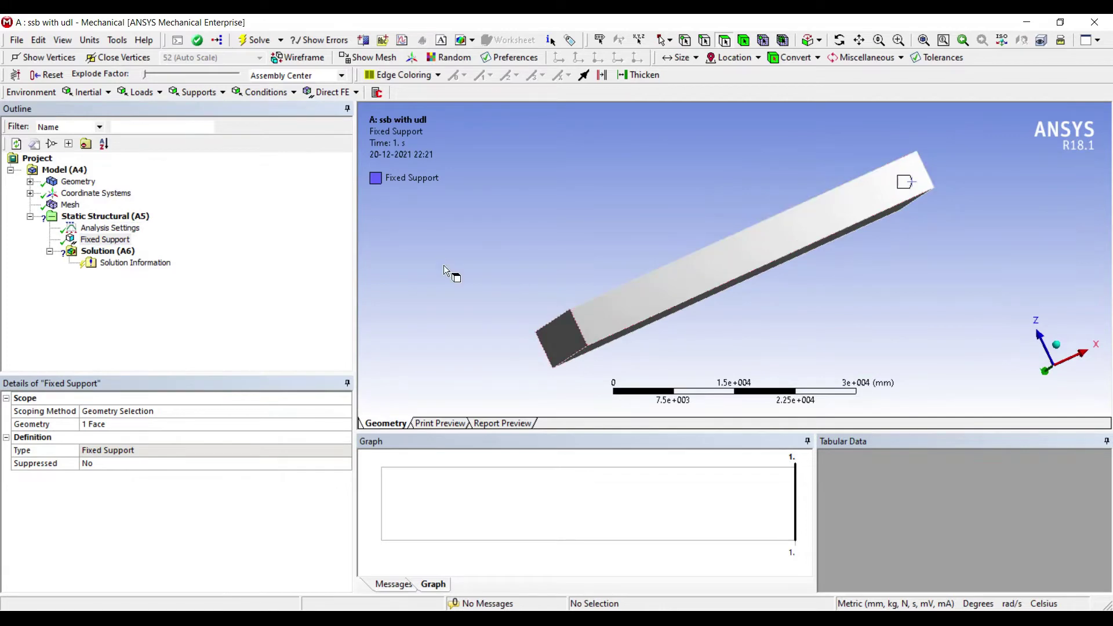
pyautogui.click(554, 328)
pyautogui.rightClick(555, 328)
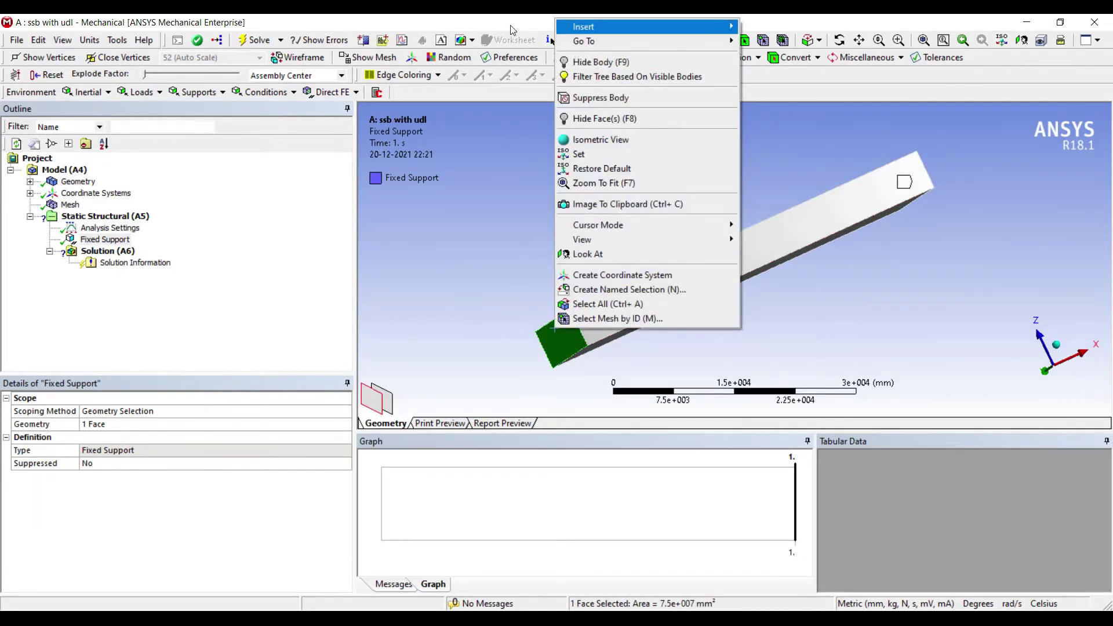
pyautogui.moveTo(637, 28)
pyautogui.click(782, 200)
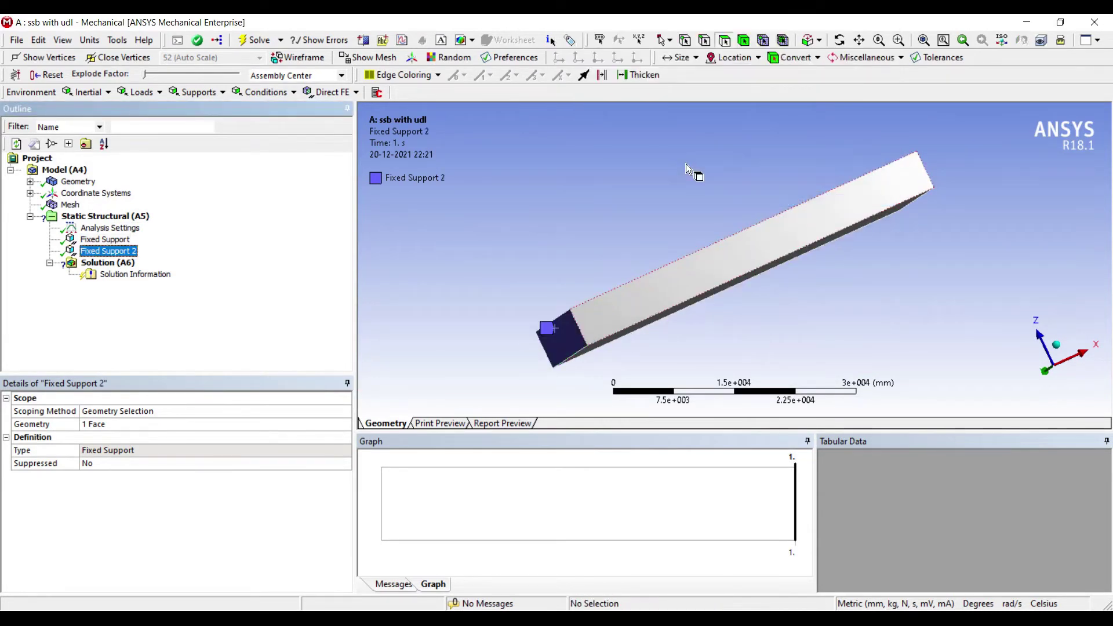
# Insert a force load on the beam's long top face, on the positive Z side
pyautogui.moveTo(686, 164); pyautogui.dragTo(696, 188, button='middle')
pyautogui.click(740, 233)
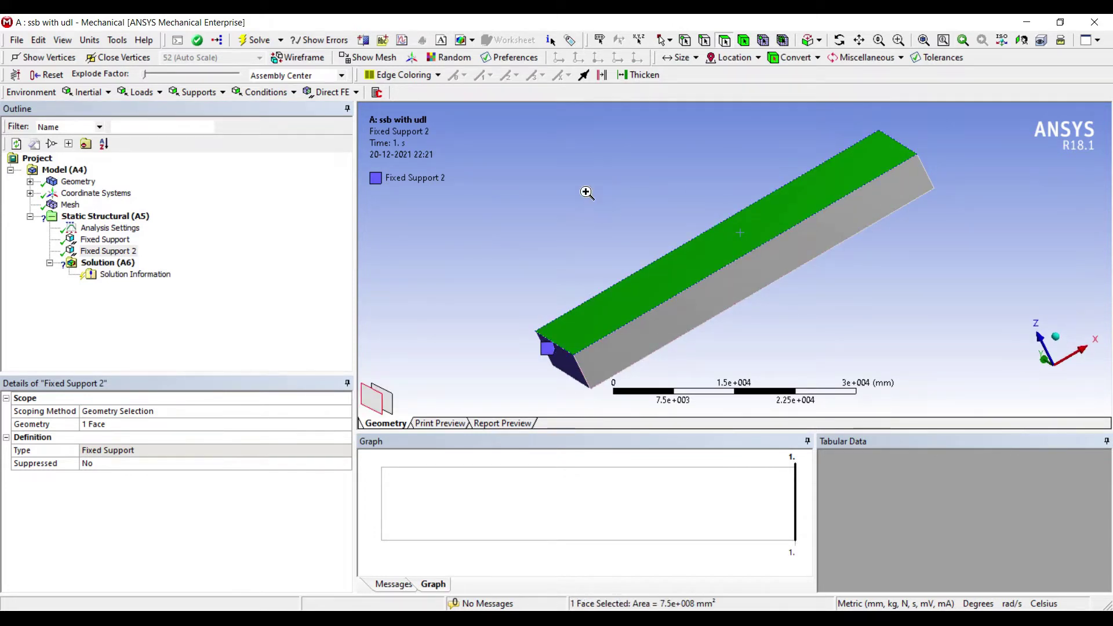
pyautogui.rightClick(733, 236)
pyautogui.moveTo(752, 246)
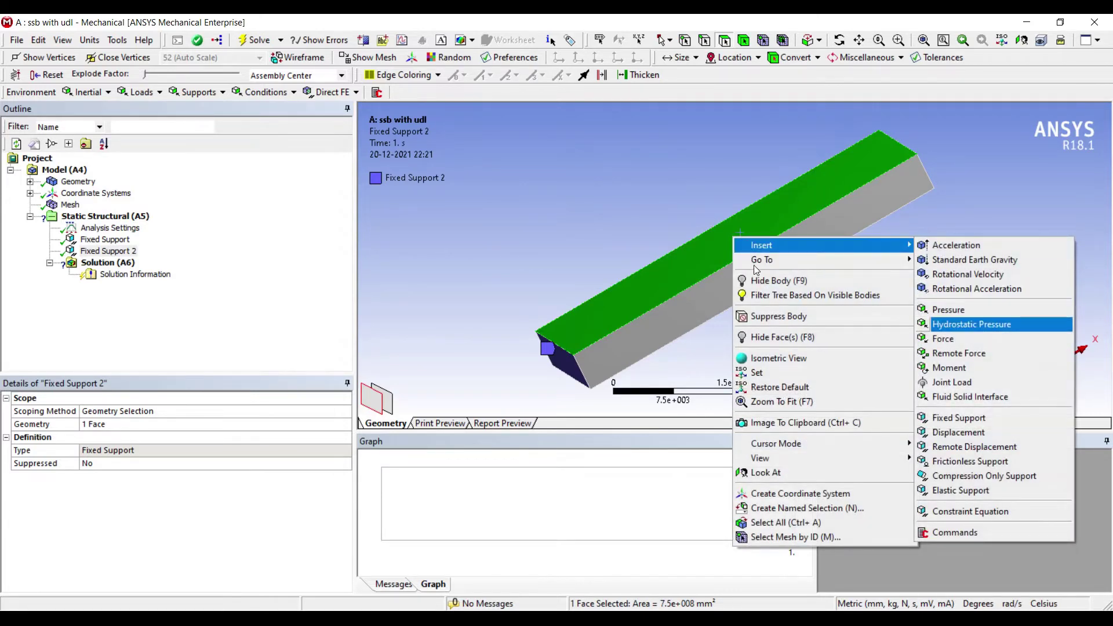
pyautogui.click(943, 338)
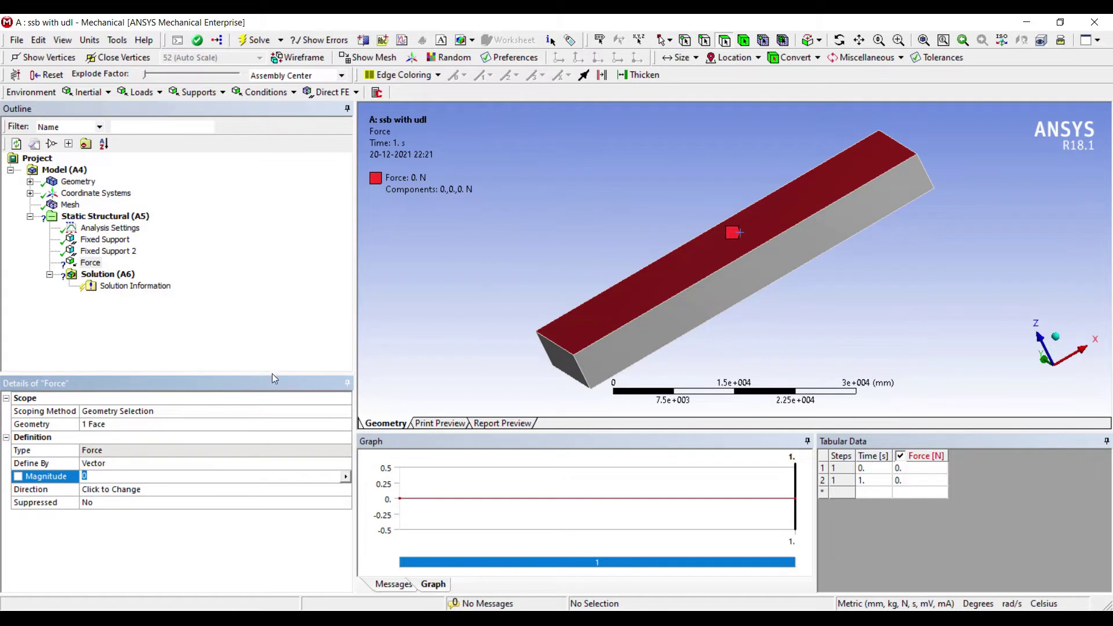
# Define the force by components and set its Z component to -5000 N
pyautogui.click(344, 464)
pyautogui.click(345, 463)
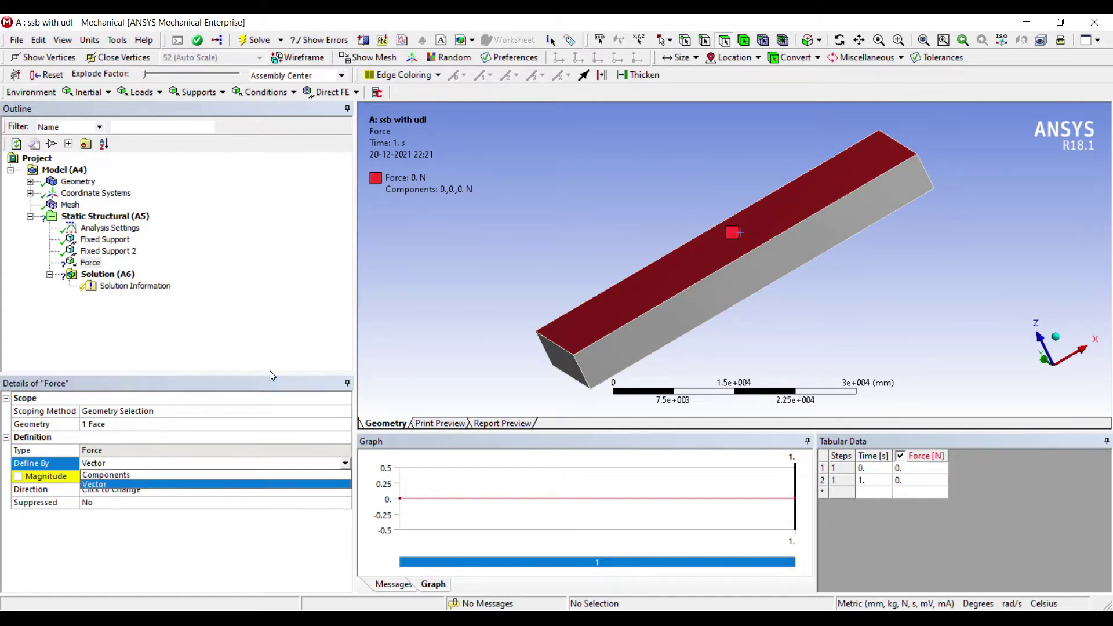
pyautogui.press('Return')
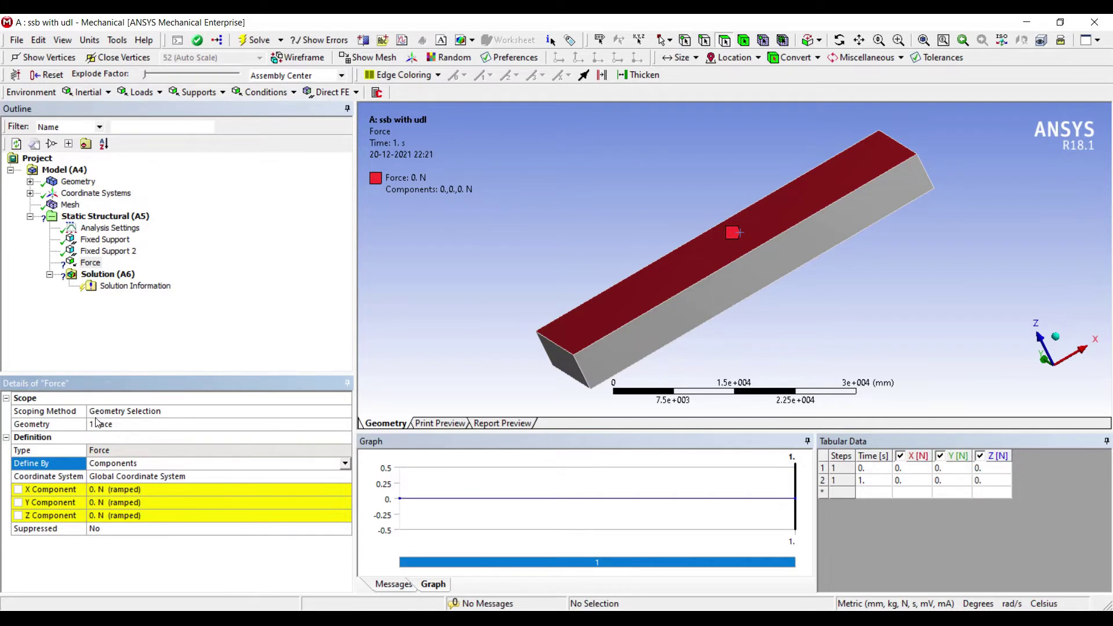
pyautogui.click(120, 515)
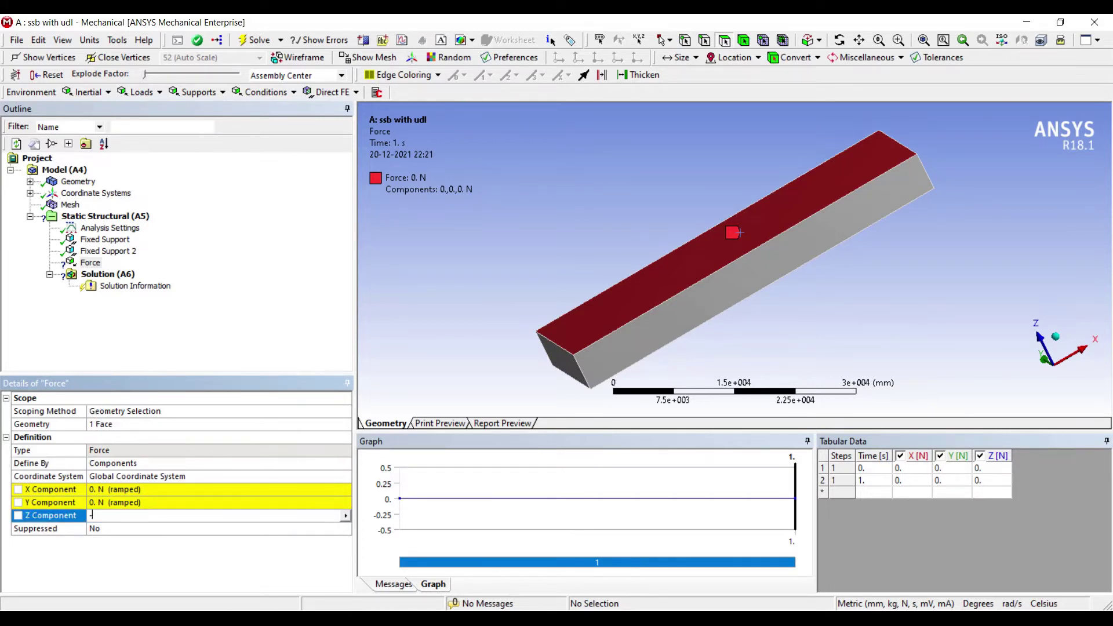
pyautogui.press('Return')
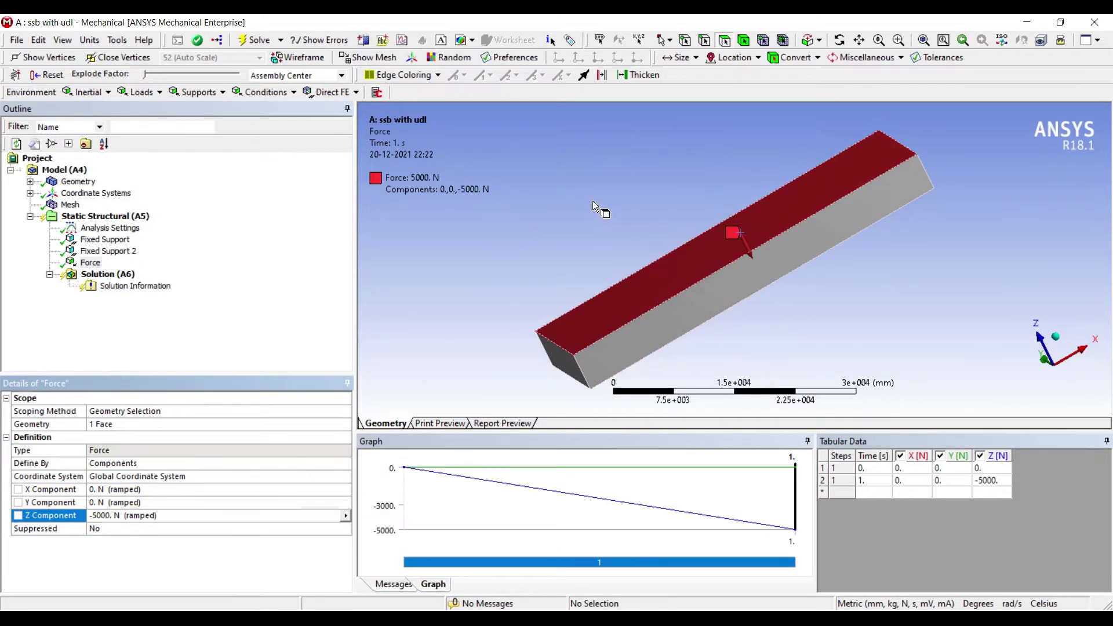
# Add a directional deformation result to the solution and orient it along the Z axis
pyautogui.press('Down')
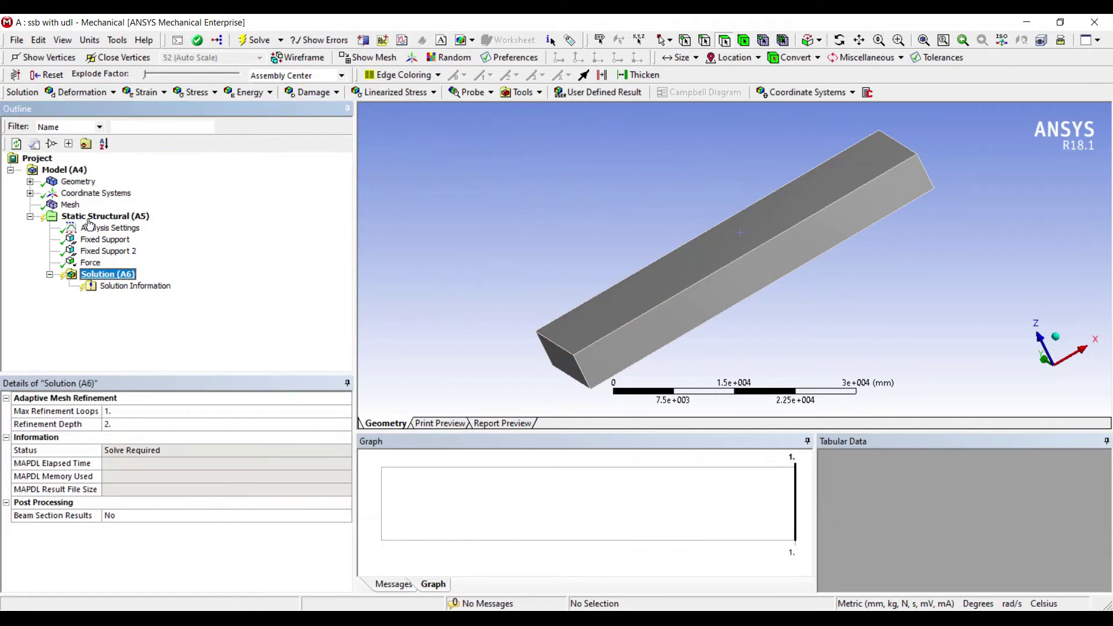
pyautogui.rightClick(110, 271)
pyautogui.moveTo(219, 283)
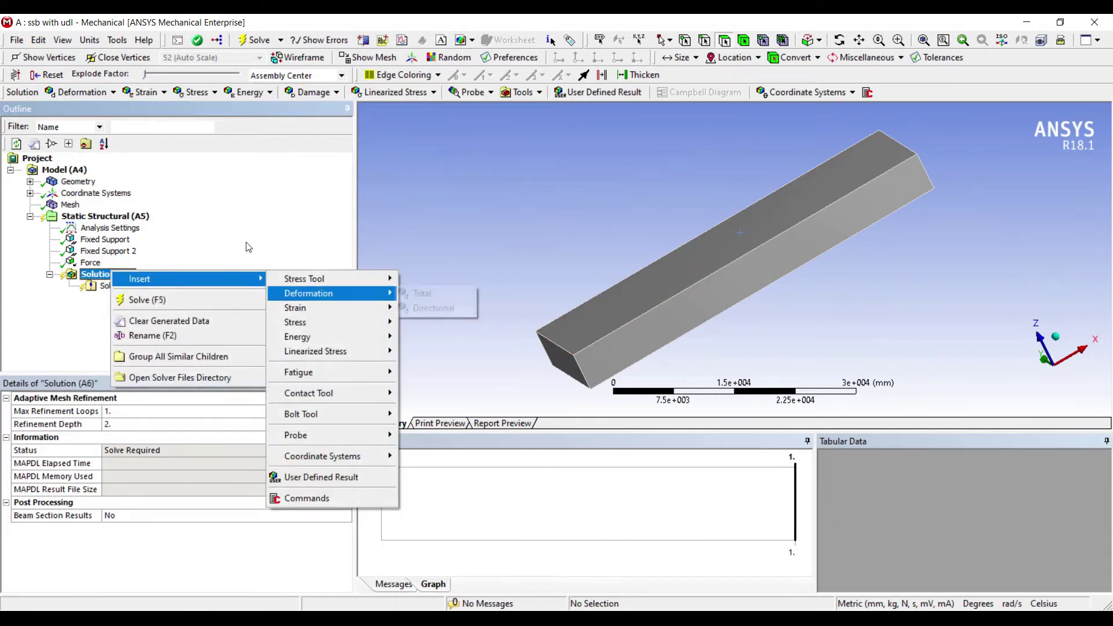
pyautogui.click(434, 308)
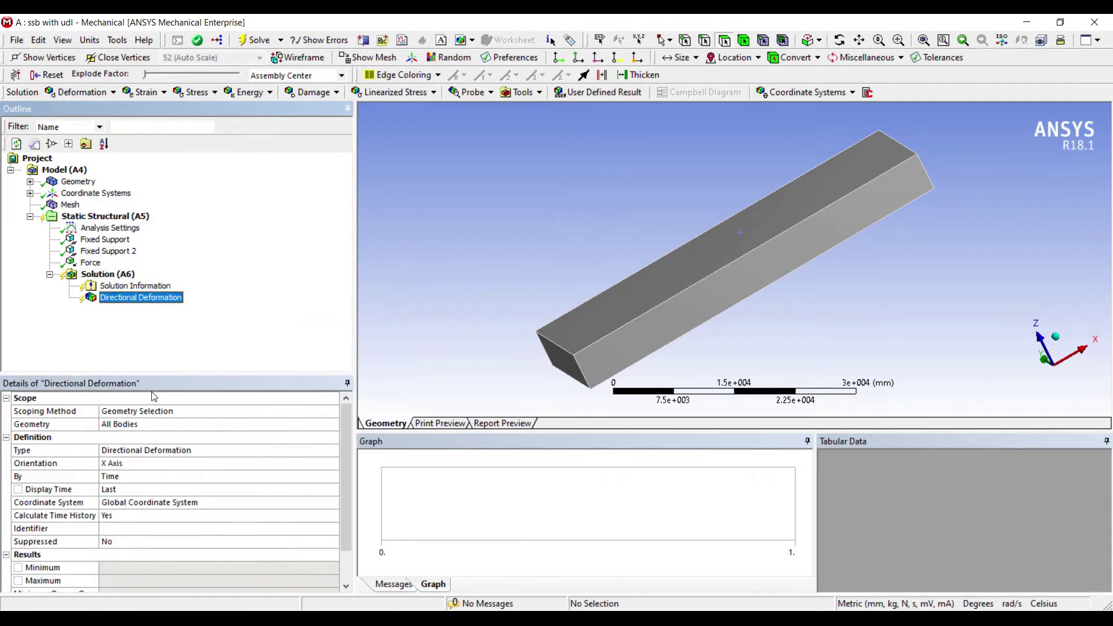
pyautogui.click(119, 463)
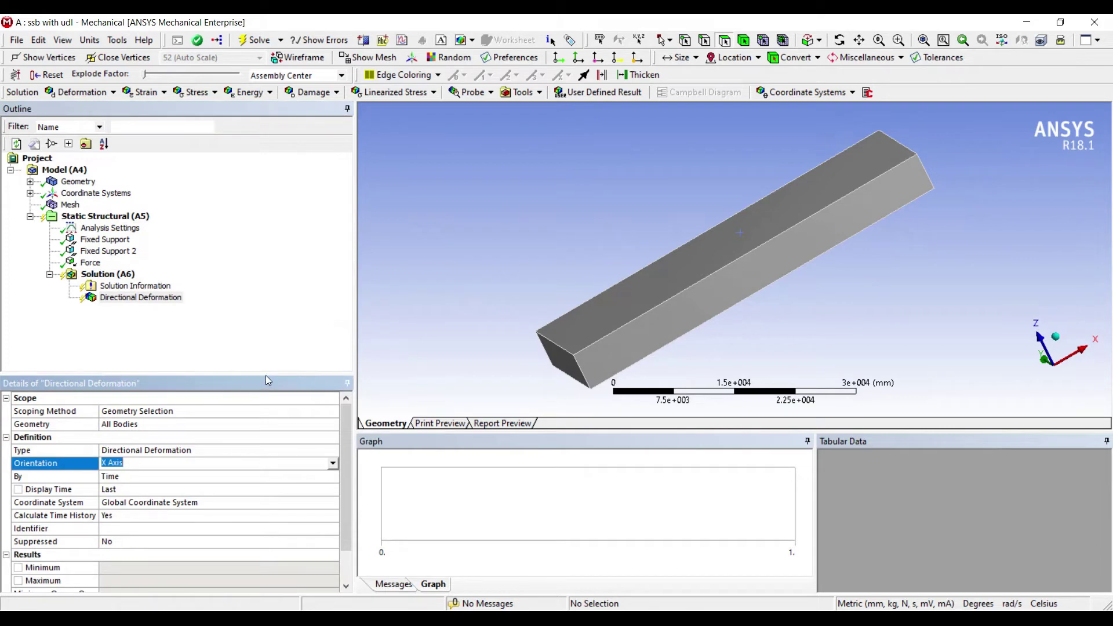
pyautogui.click(333, 463)
pyautogui.click(163, 495)
# Add an equivalent (von-Mises) stress result to the solution for the whole beam
pyautogui.rightClick(107, 277)
pyautogui.moveTo(149, 286)
pyautogui.moveTo(300, 330)
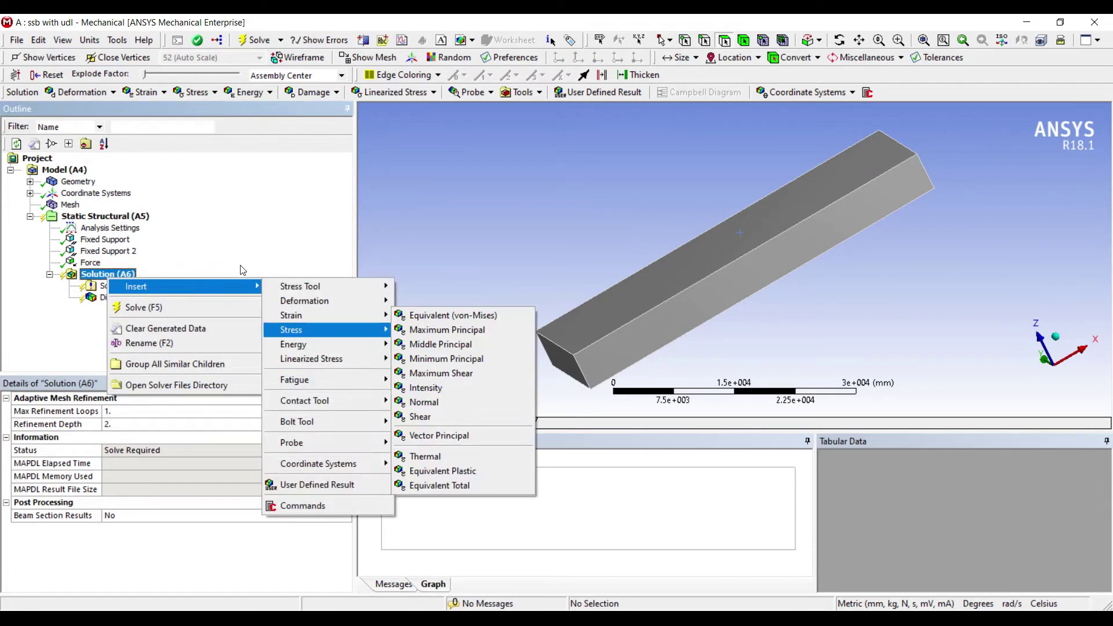
pyautogui.press('Down')
pyautogui.press('Up')
pyautogui.press('Return')
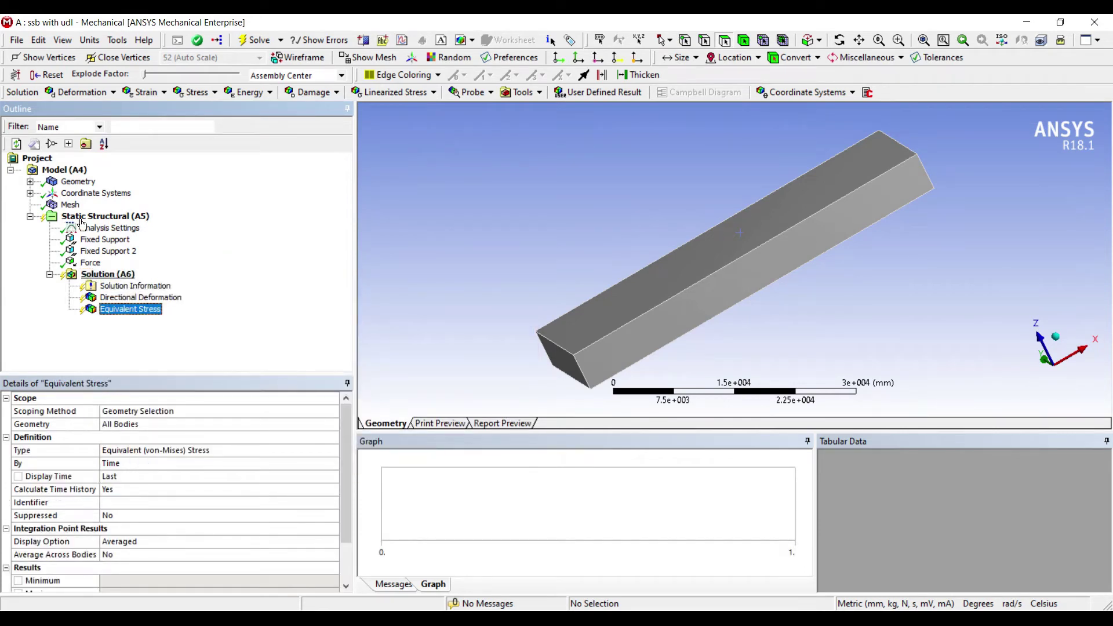
# Add an equivalent (von-Mises) elastic strain result to the solution for the whole beam
pyautogui.rightClick(103, 273)
pyautogui.moveTo(127, 282)
pyautogui.moveTo(296, 310)
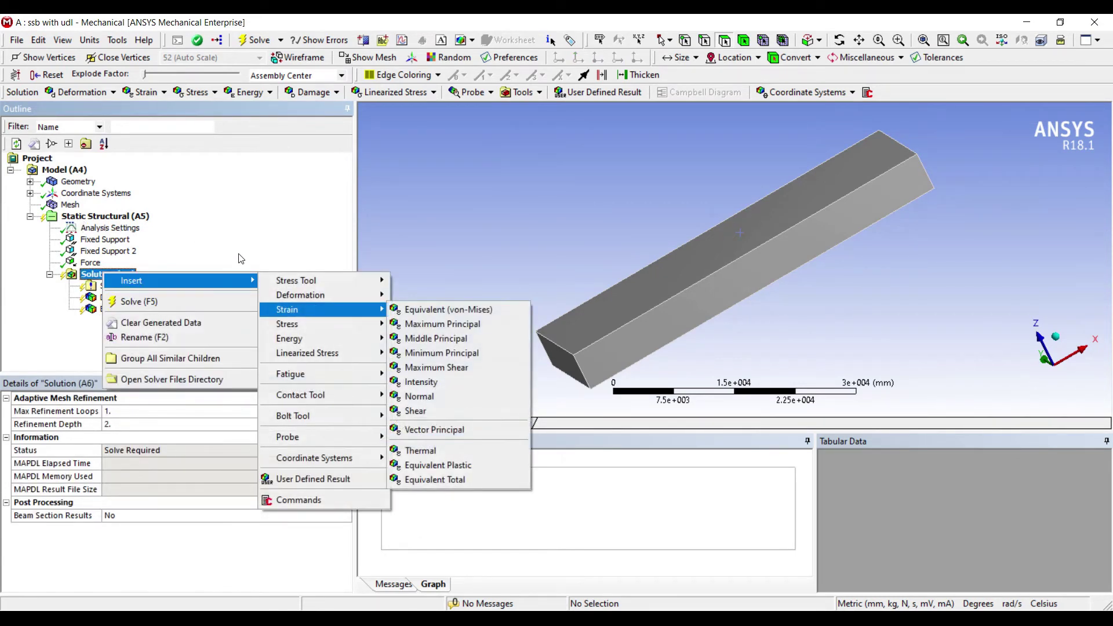
pyautogui.press('Down')
pyautogui.press('Up')
pyautogui.press('Return')
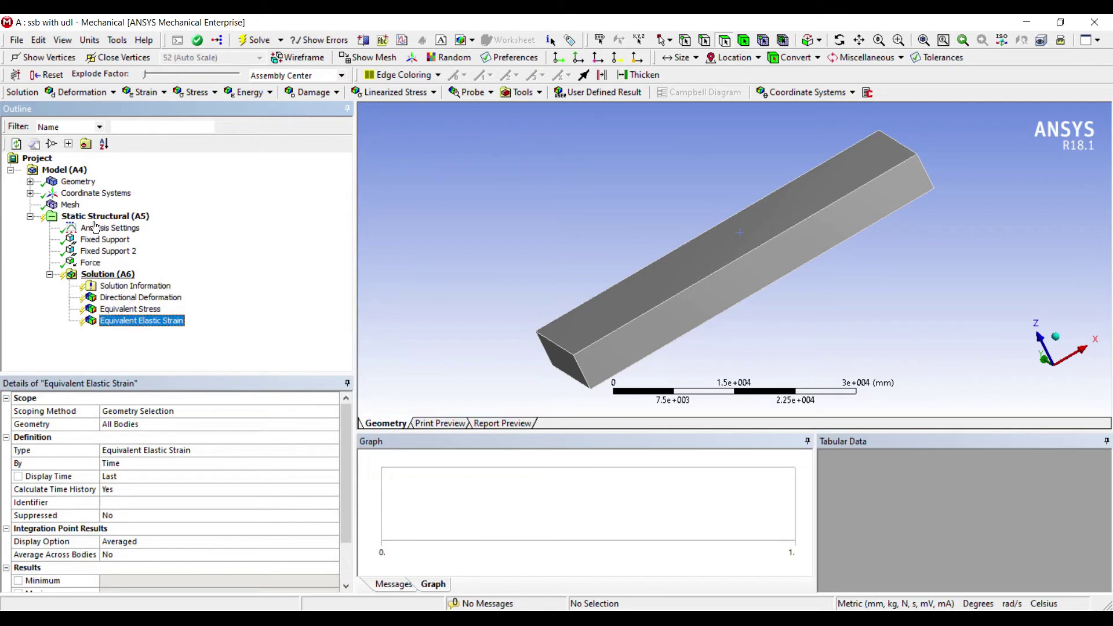
# Solve the static structural analysis to evaluate the deformation, stress and strain results
pyautogui.press('Up')
pyautogui.press('Up')
pyautogui.press('Up')
pyautogui.press('Up')
pyautogui.hotkey('shift', 'F10')
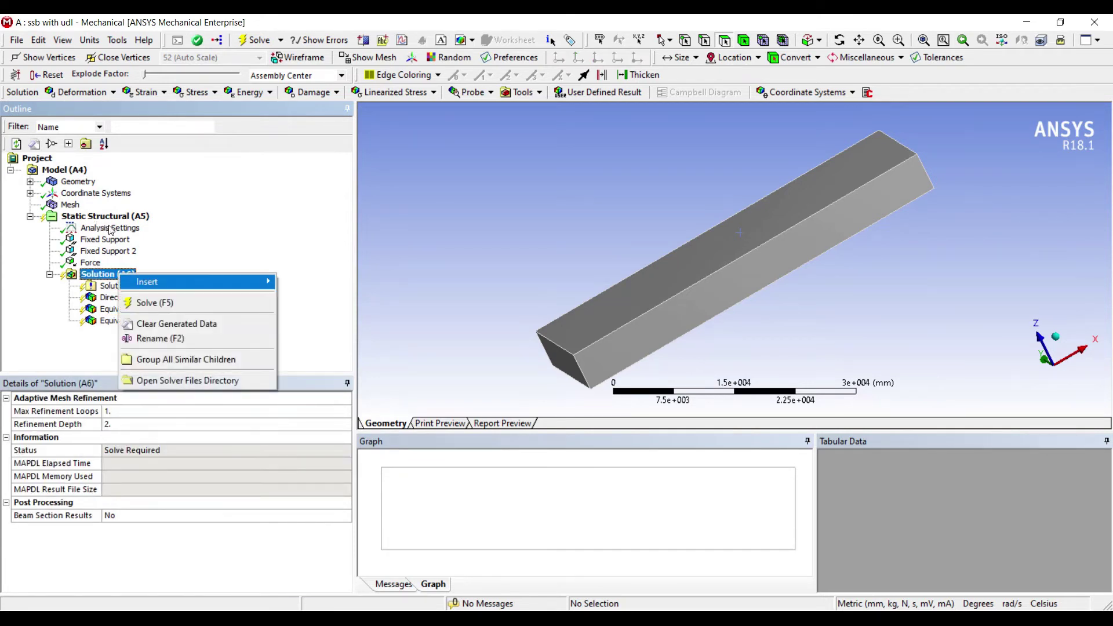
pyautogui.press('Right')
pyautogui.press('Down')
pyautogui.press('Return')
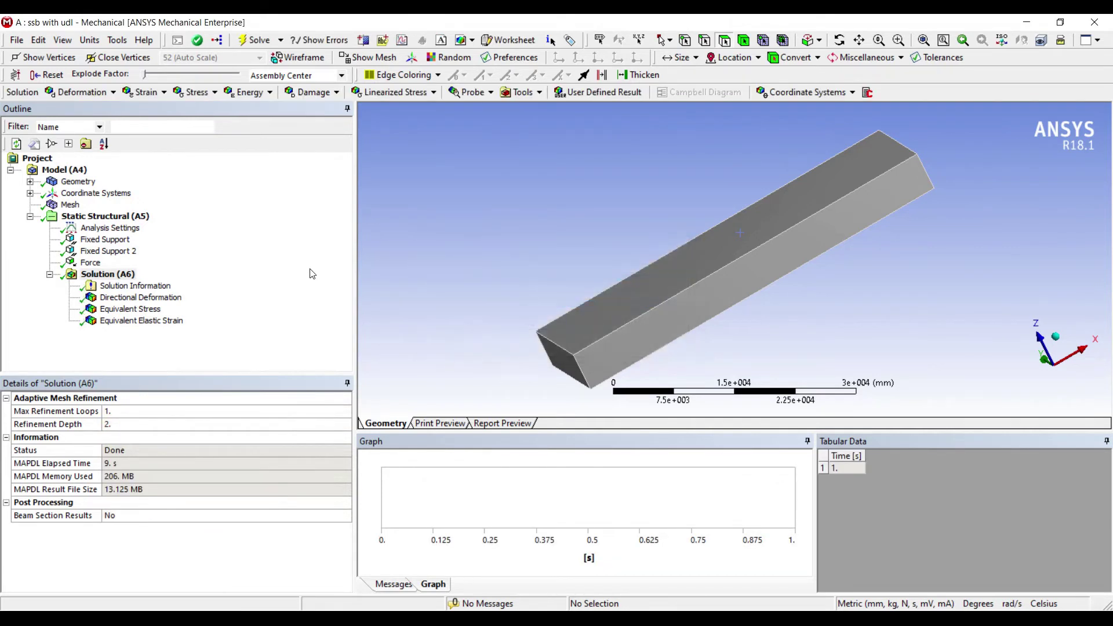
# Display the beam's directional deformation result from the side and play its animation
pyautogui.click(140, 298)
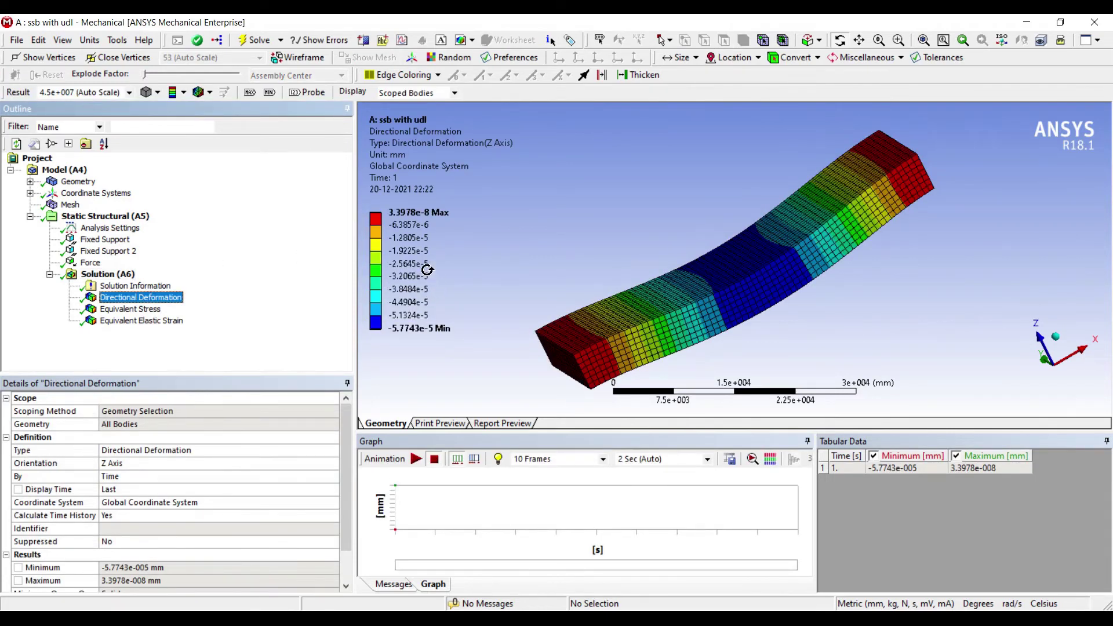
pyautogui.moveTo(472, 291); pyautogui.dragTo(427, 220)
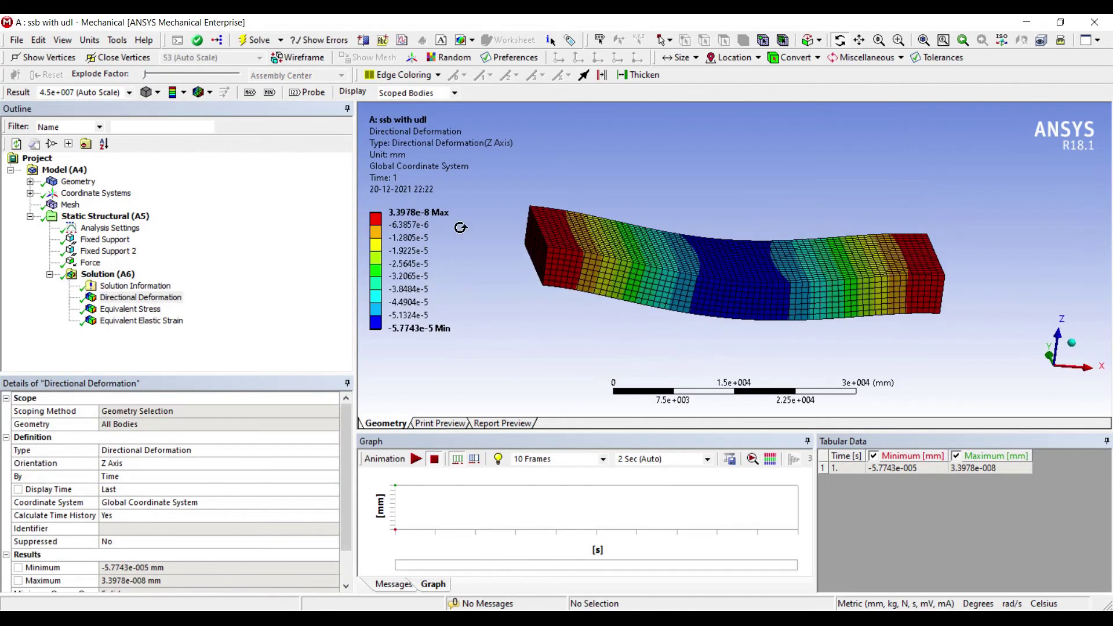
pyautogui.moveTo(572, 243); pyautogui.dragTo(576, 229)
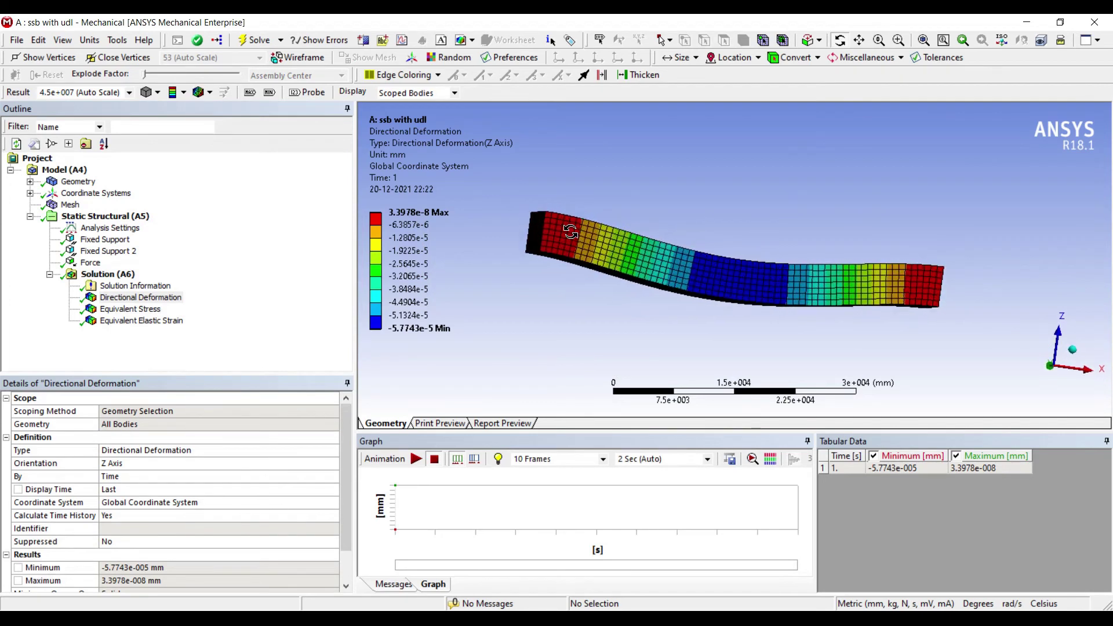
pyautogui.click(415, 459)
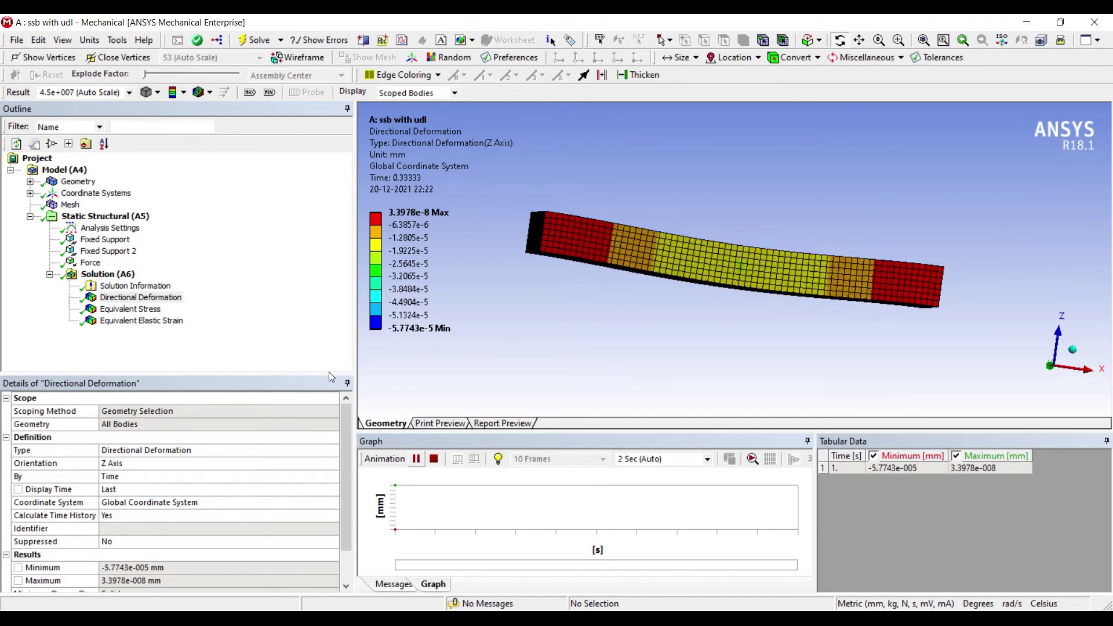
pyautogui.click(331, 377)
# Display and animate the beam's equivalent stress result and its equivalent elastic strain result
pyautogui.click(130, 309)
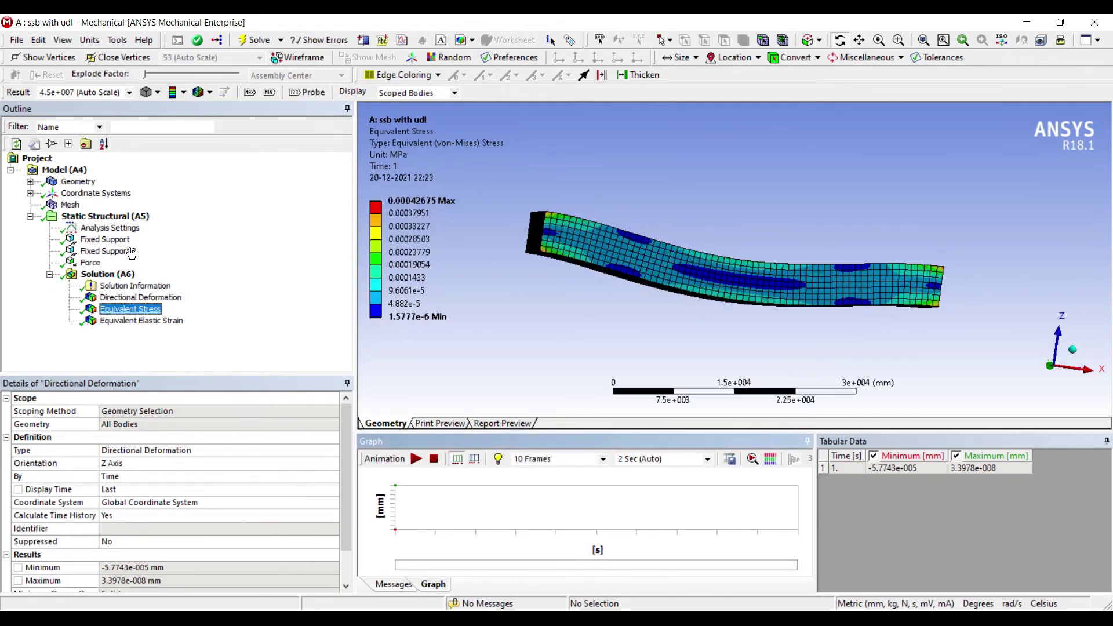
pyautogui.click(415, 459)
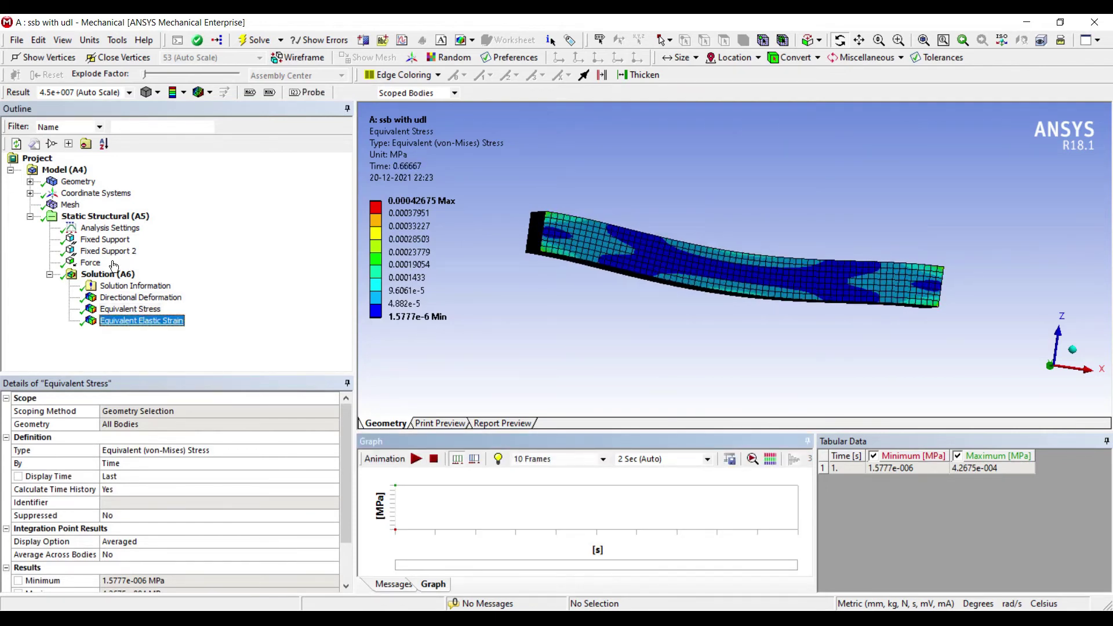
pyautogui.click(142, 320)
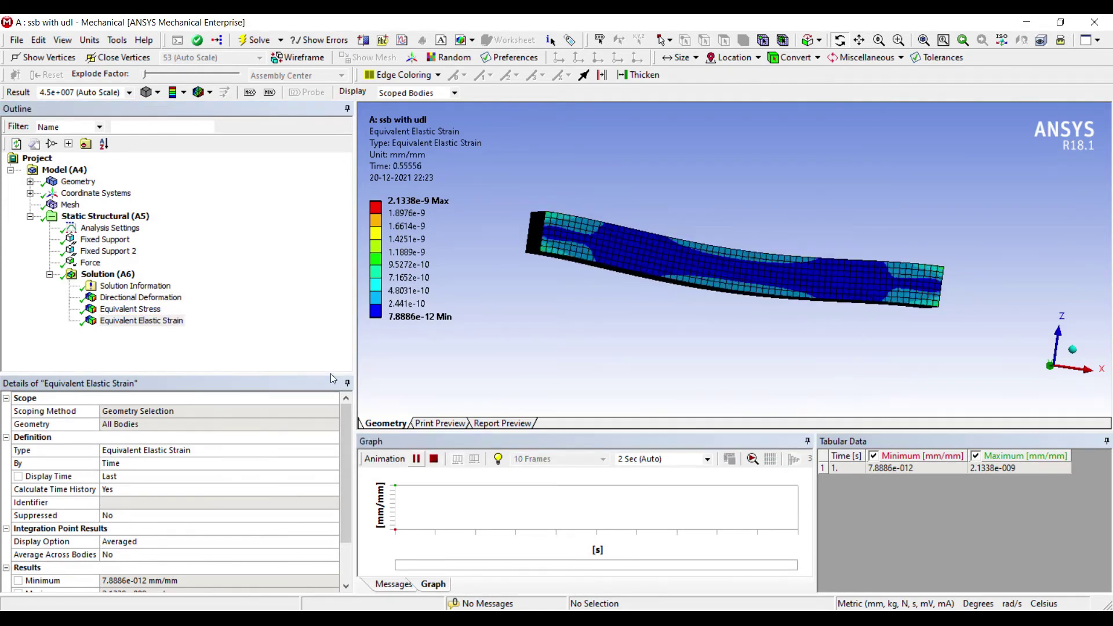
pyautogui.click(416, 459)
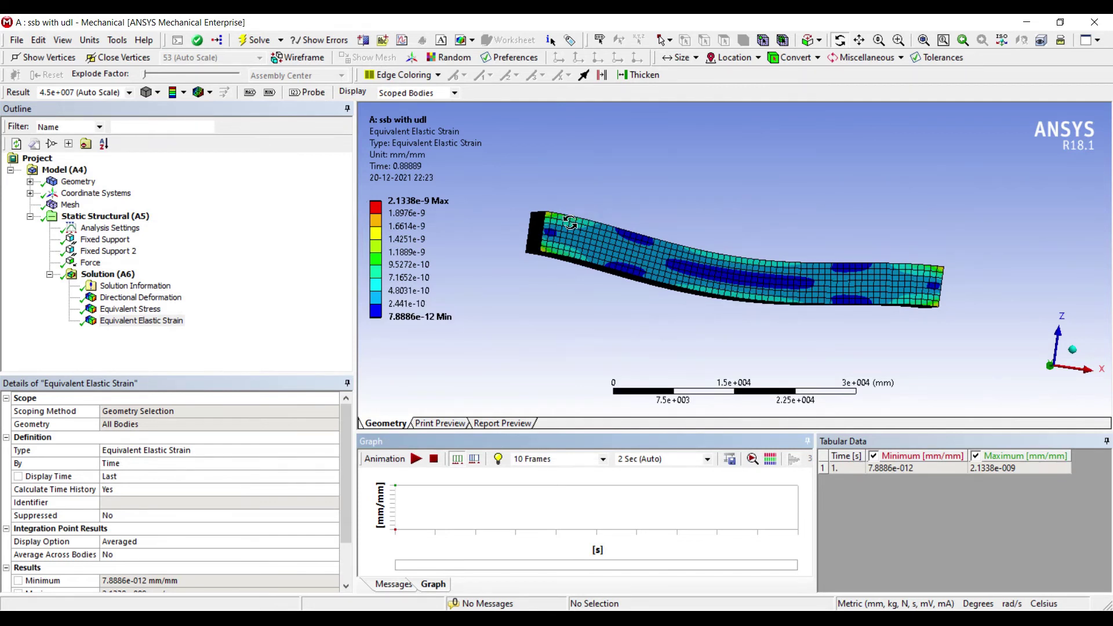
pyautogui.moveTo(575, 224); pyautogui.dragTo(574, 231)
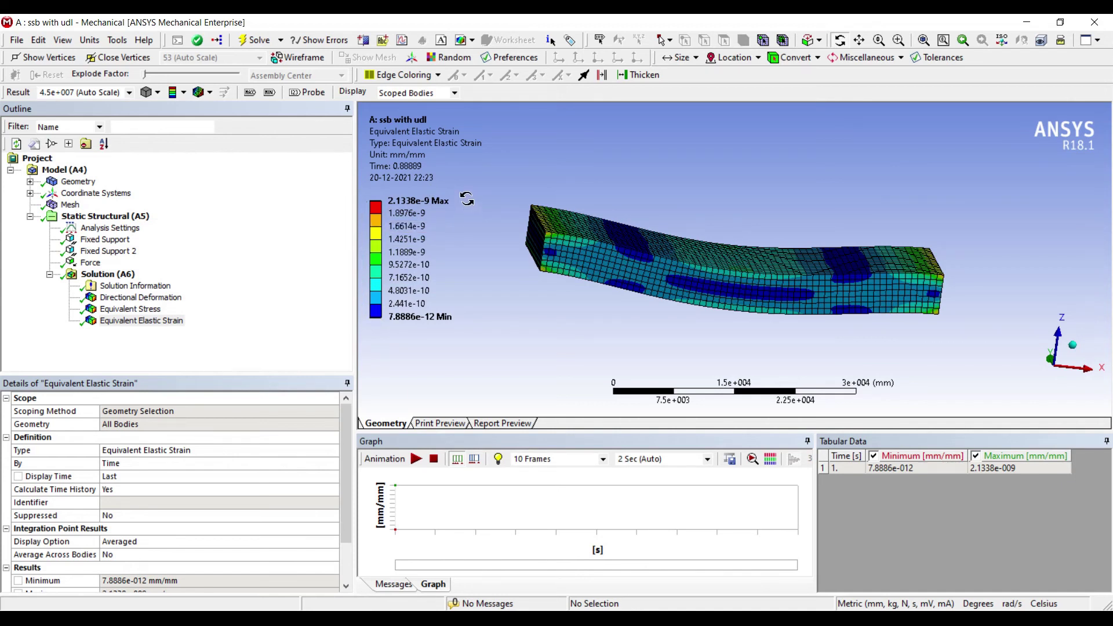
pyautogui.moveTo(465, 209); pyautogui.dragTo(462, 204)
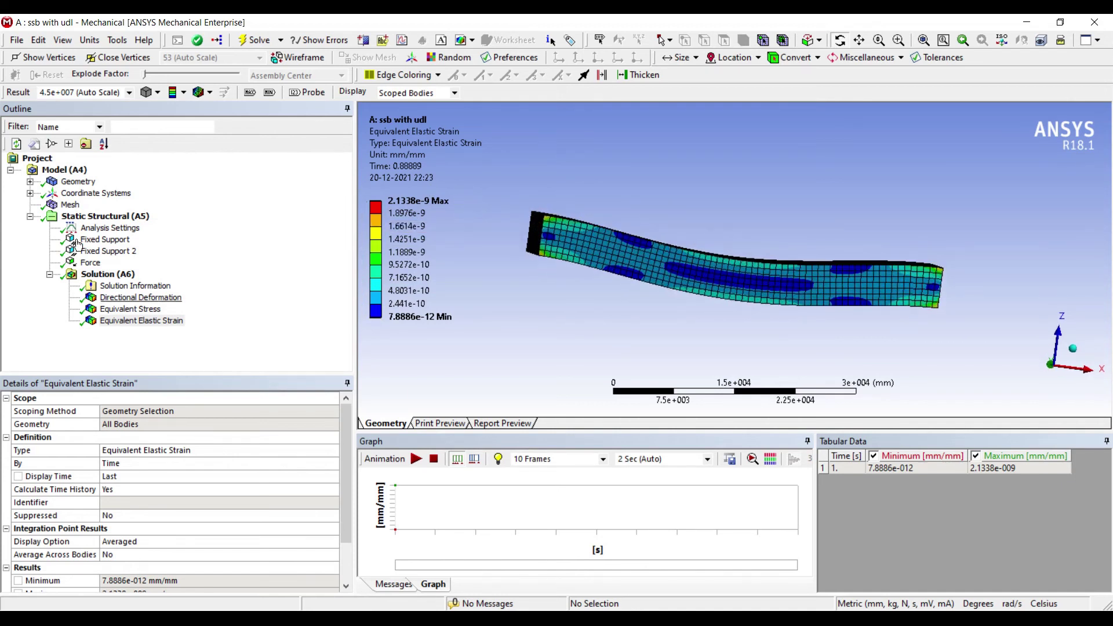